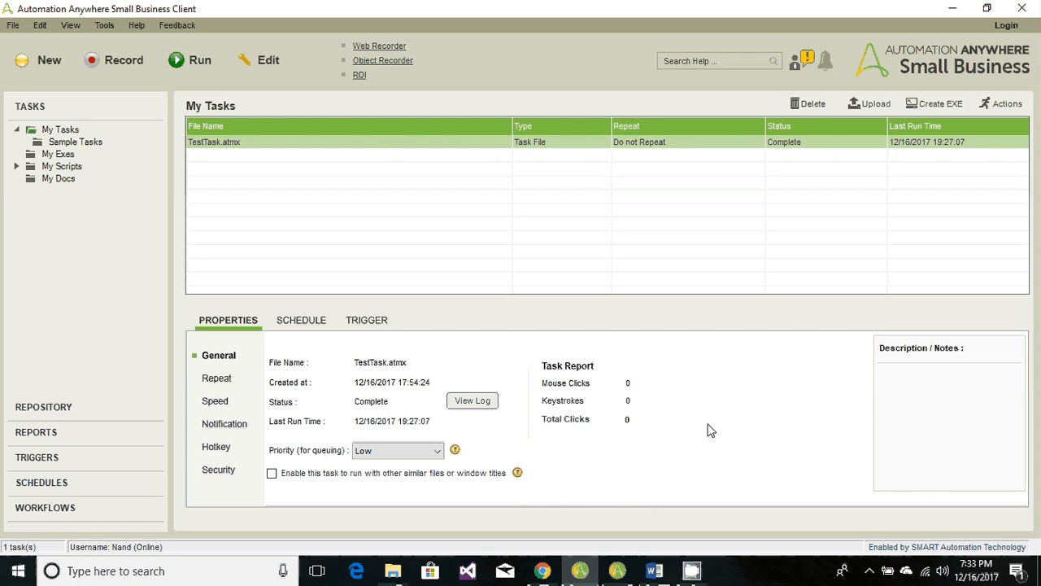
# Open MyExcelData.xlsm from the AA Tutorial folder and review its Name, Age and Cumulative Age columns
pyautogui.click(617, 570)
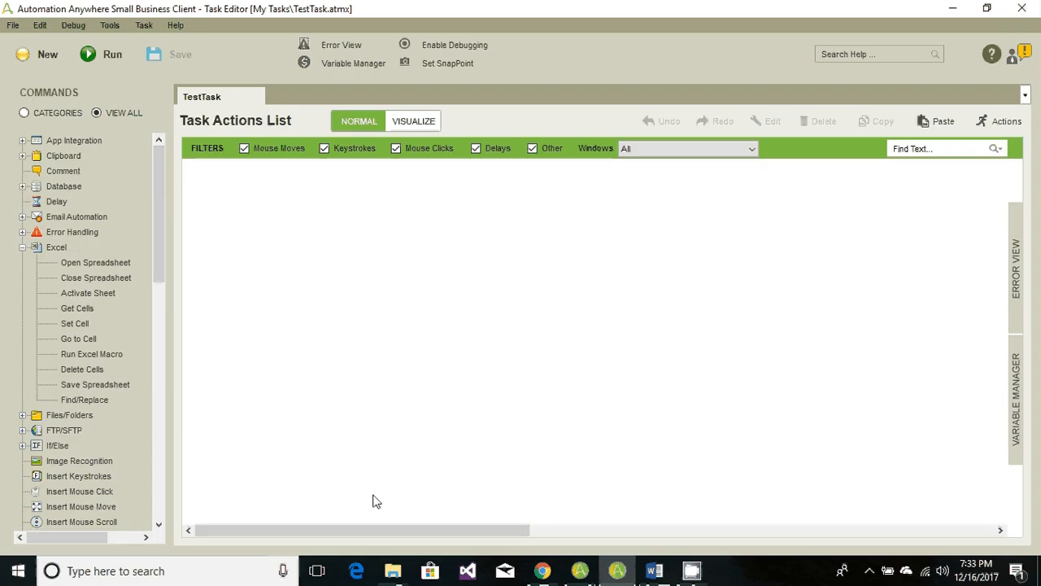
pyautogui.click(396, 570)
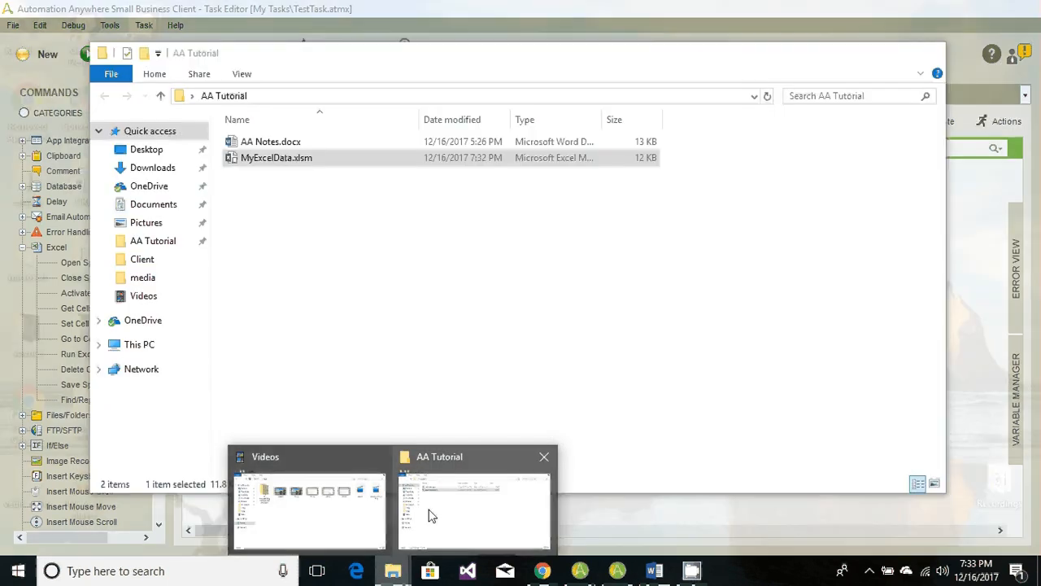
pyautogui.click(429, 510)
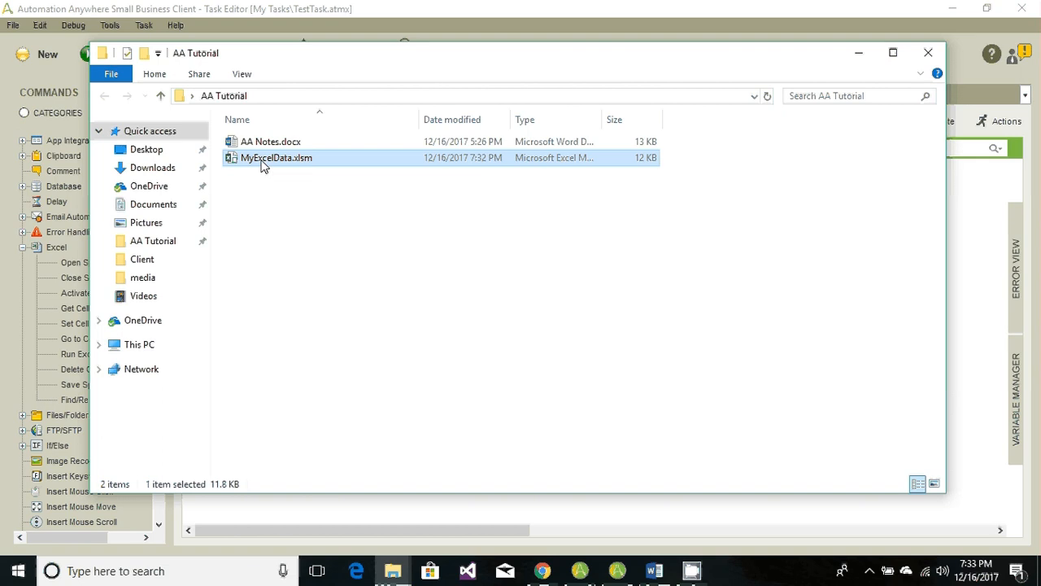
pyautogui.press('Return')
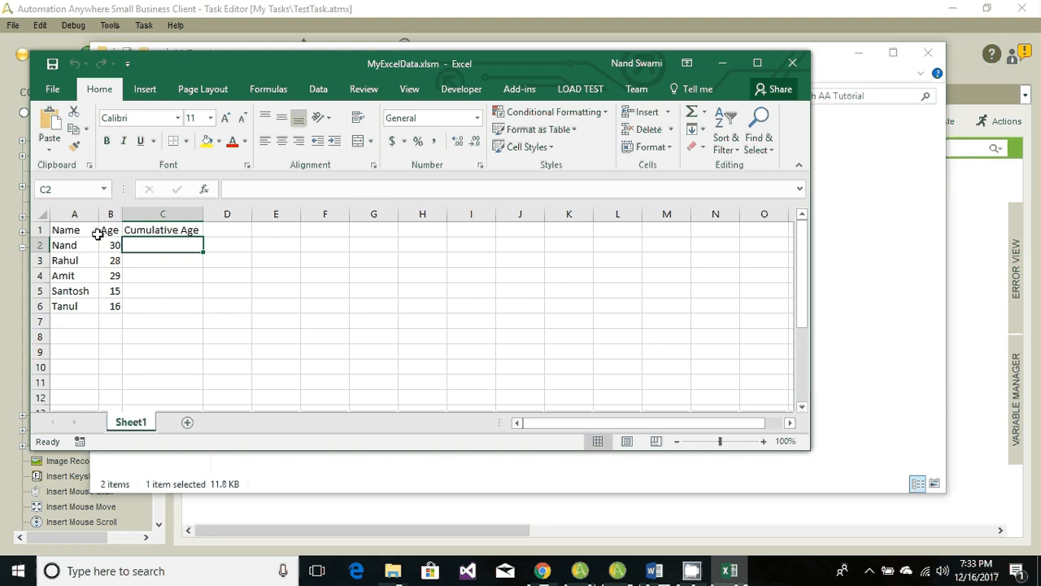
pyautogui.click(65, 234)
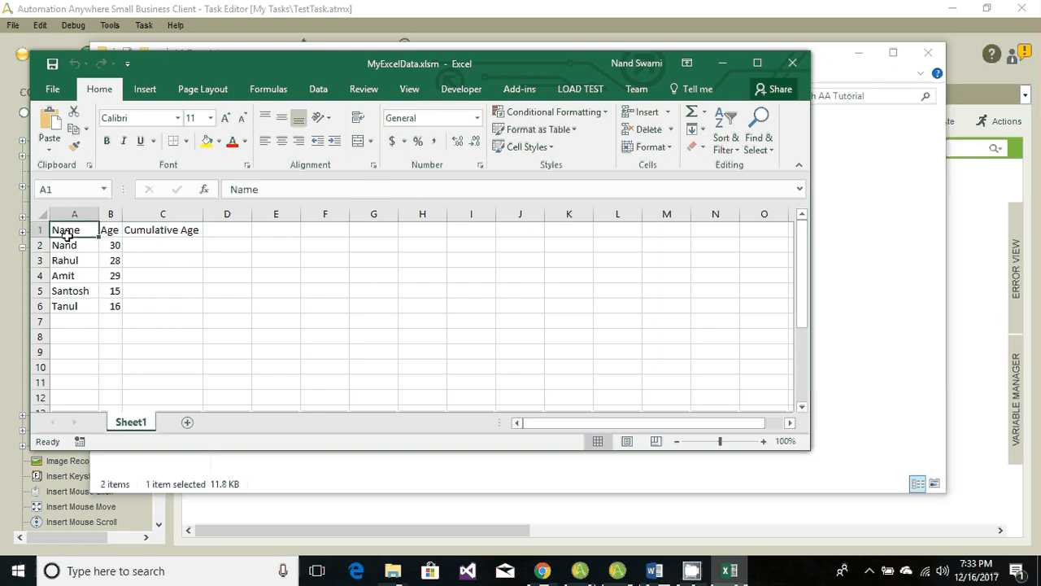
pyautogui.click(65, 291)
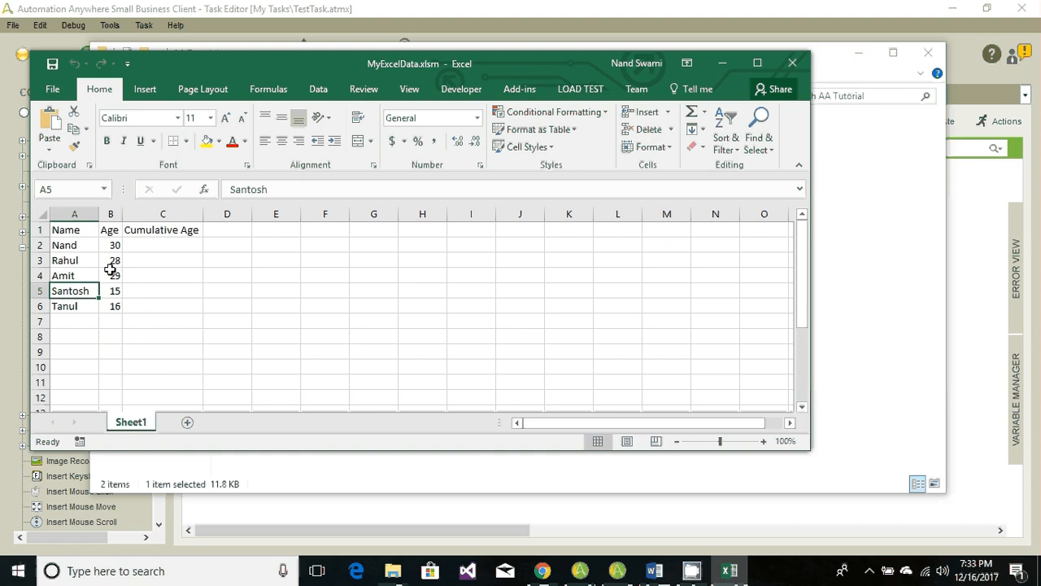
pyautogui.click(110, 231)
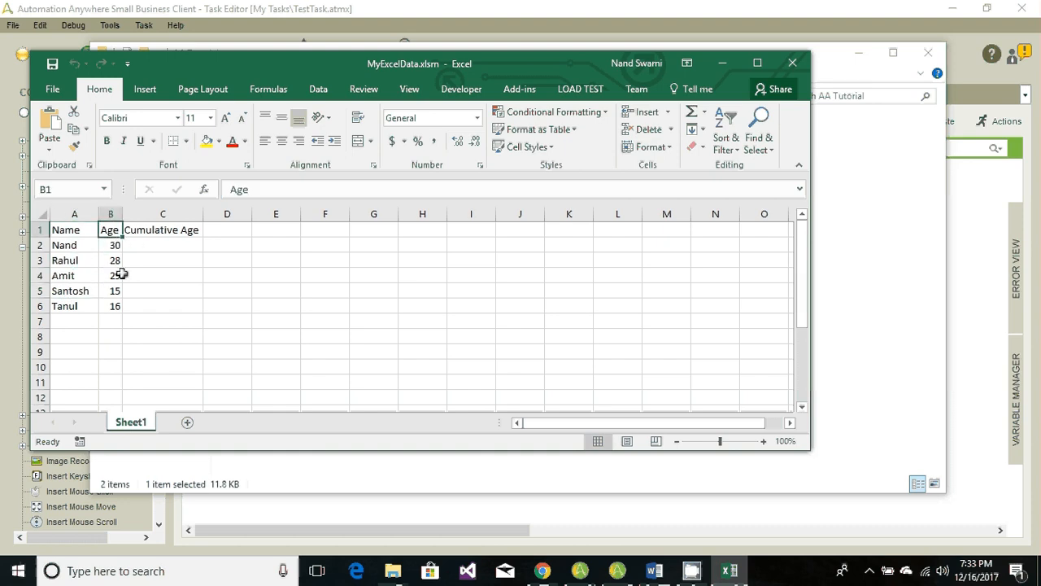
pyautogui.click(177, 233)
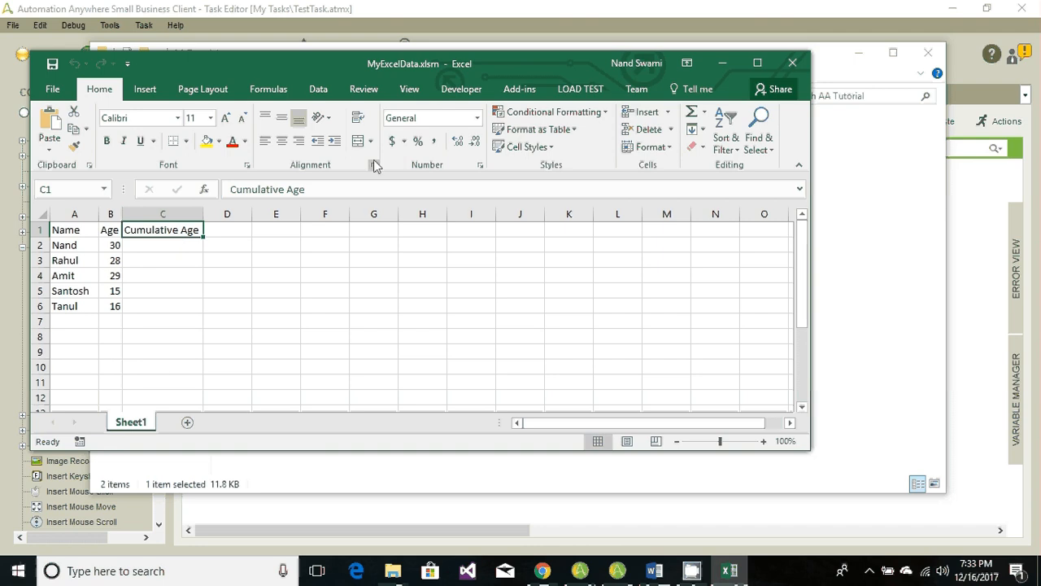
# Open the workbook's Visual Basic editor and examine the CMAge macro's loop and Range formulas against the worksheet columns
pyautogui.click(450, 96)
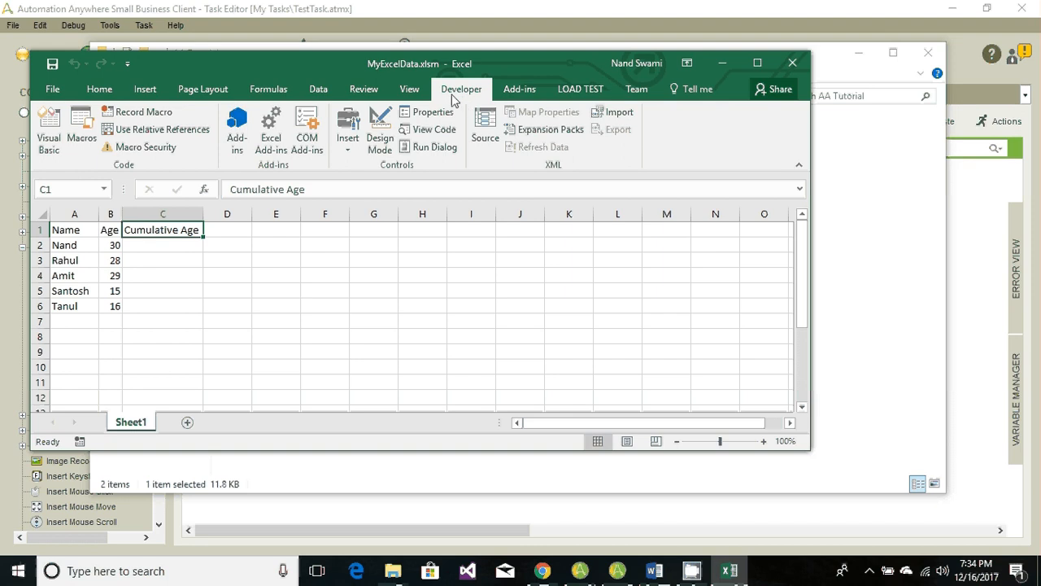
pyautogui.click(48, 130)
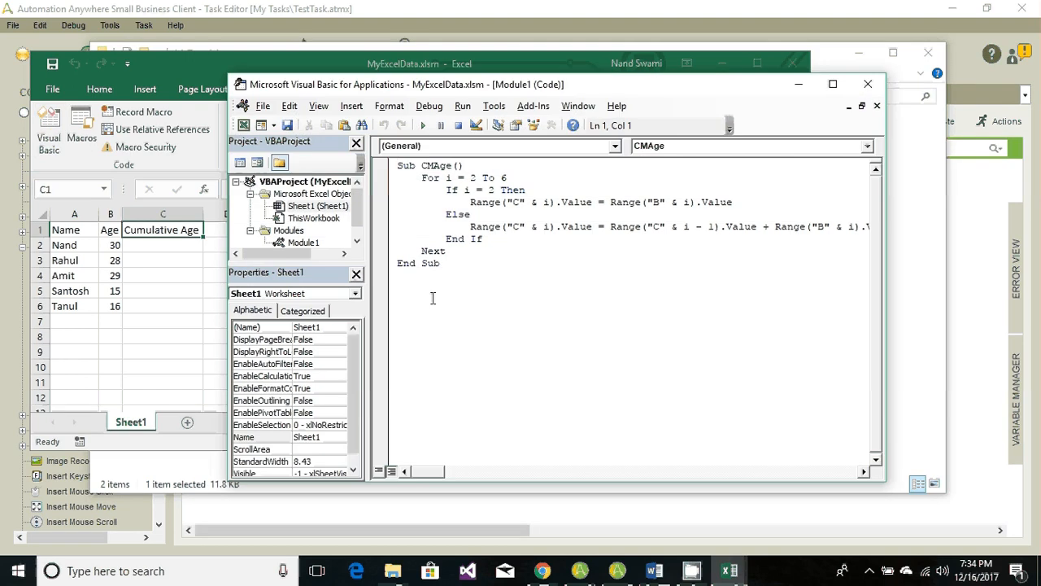
pyautogui.click(436, 225)
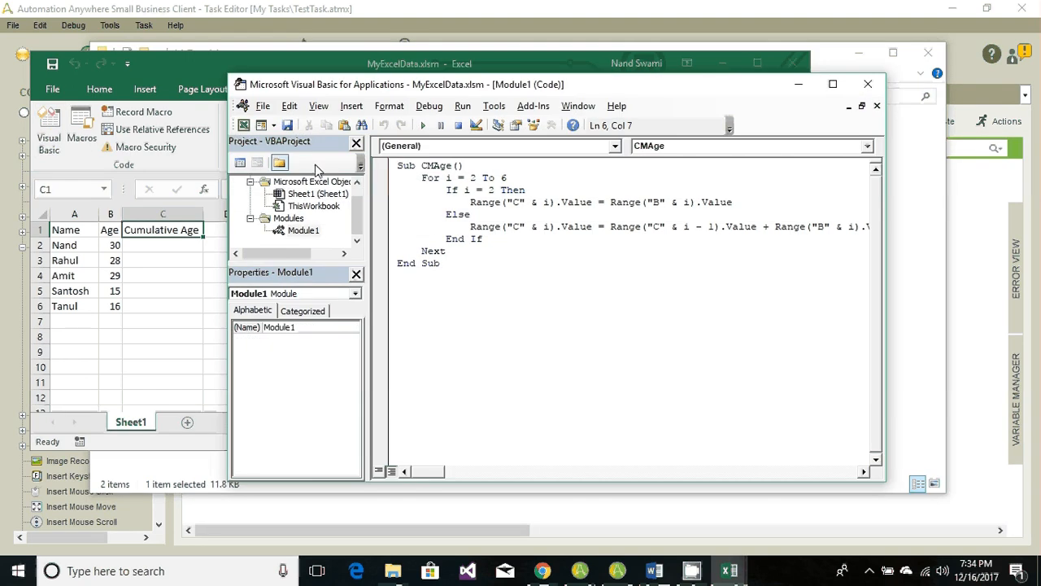
pyautogui.click(104, 97)
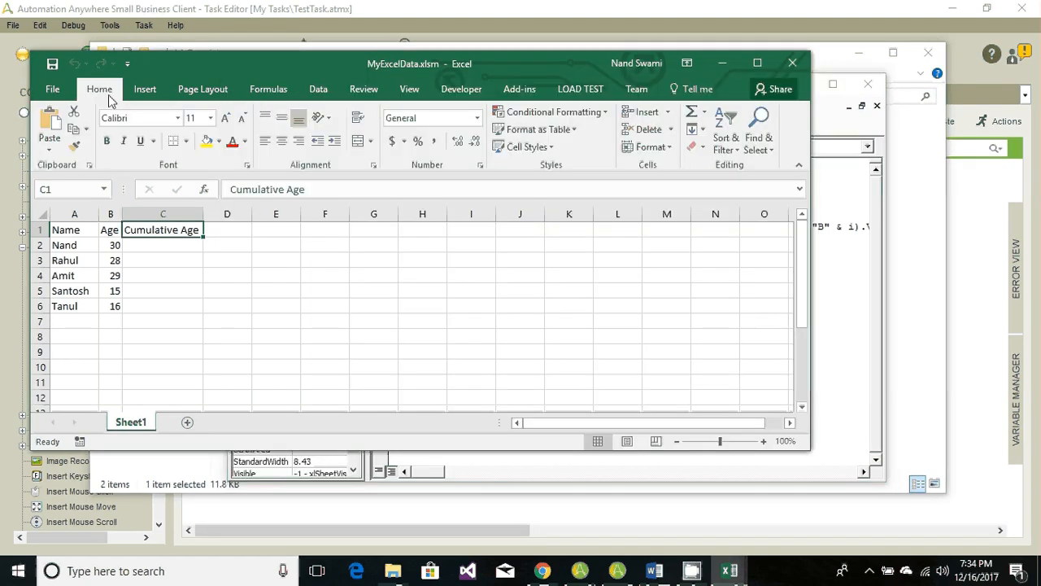
pyautogui.doubleClick(101, 92)
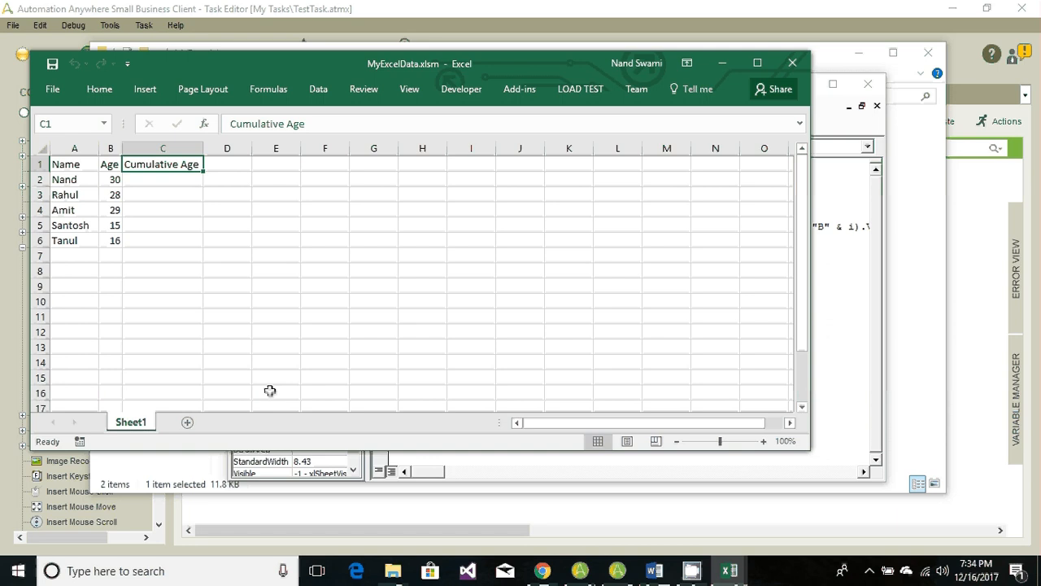
pyautogui.click(473, 460)
pyautogui.click(457, 214)
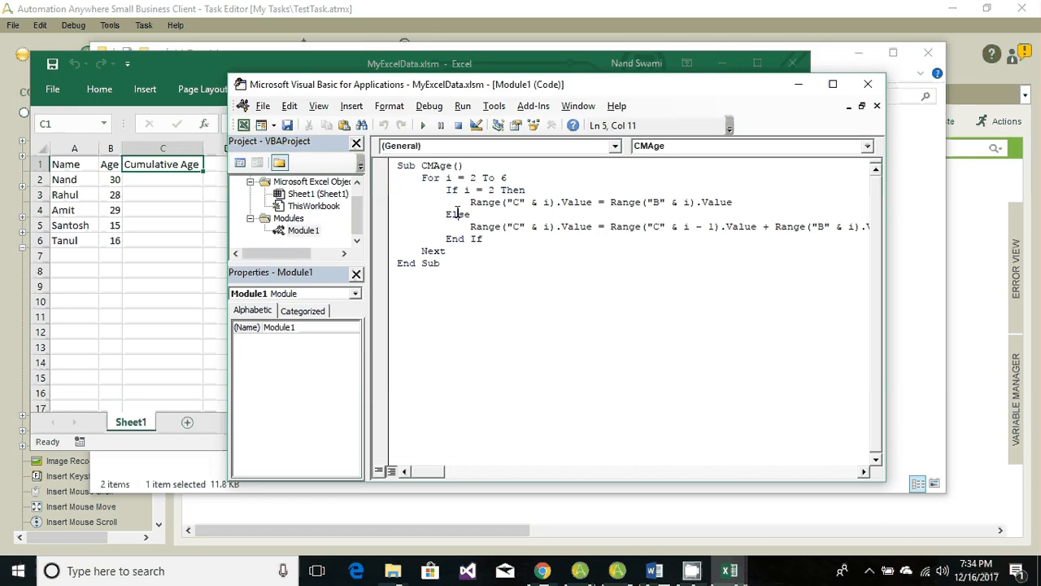
pyautogui.click(422, 179)
pyautogui.click(493, 225)
pyautogui.click(590, 227)
pyautogui.click(435, 226)
# Run the CMAge macro and check the Cumulative Age column in the worksheet
pyautogui.click(424, 127)
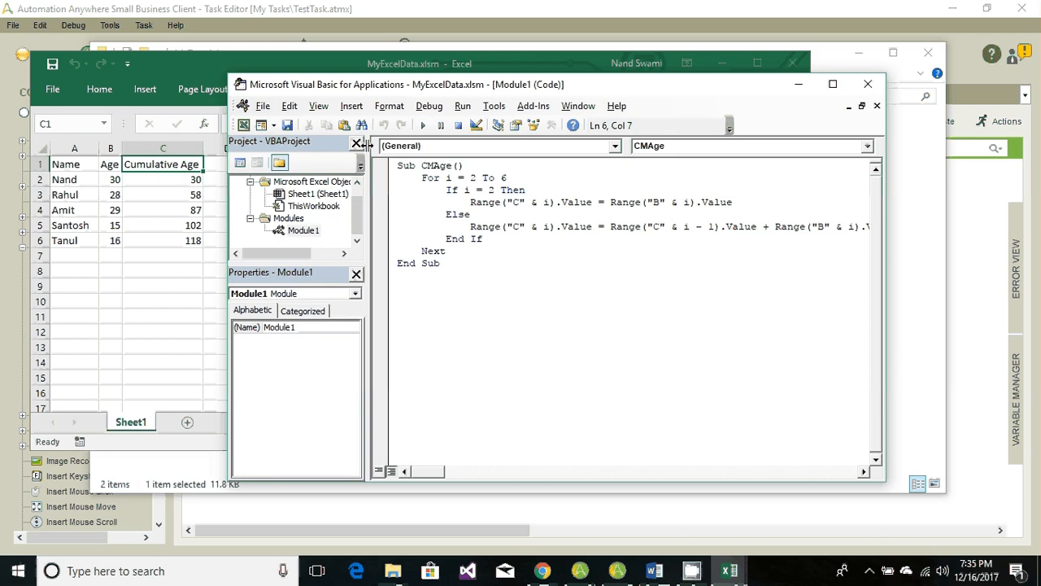
pyautogui.click(187, 180)
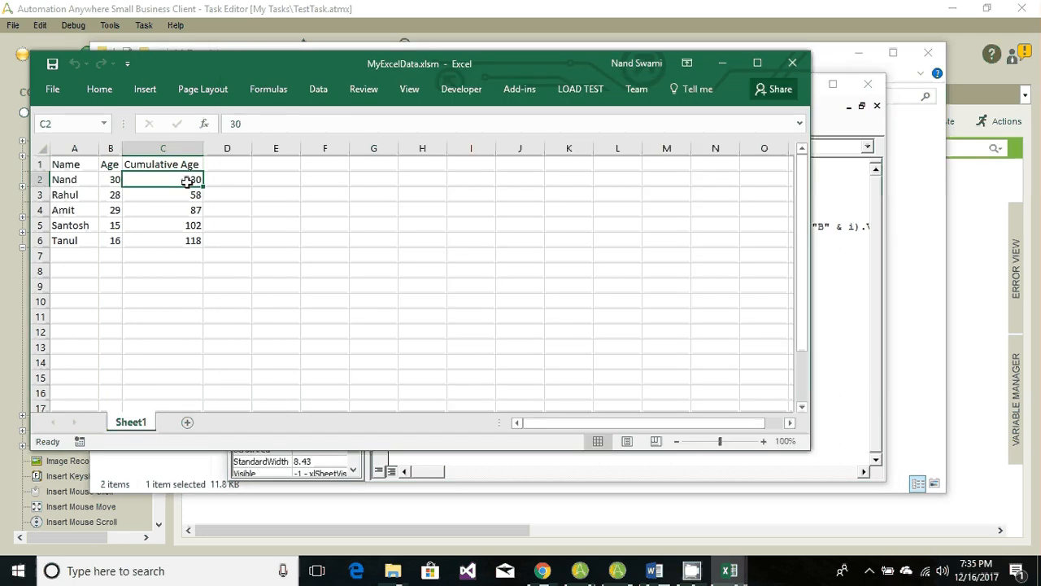
pyautogui.click(843, 250)
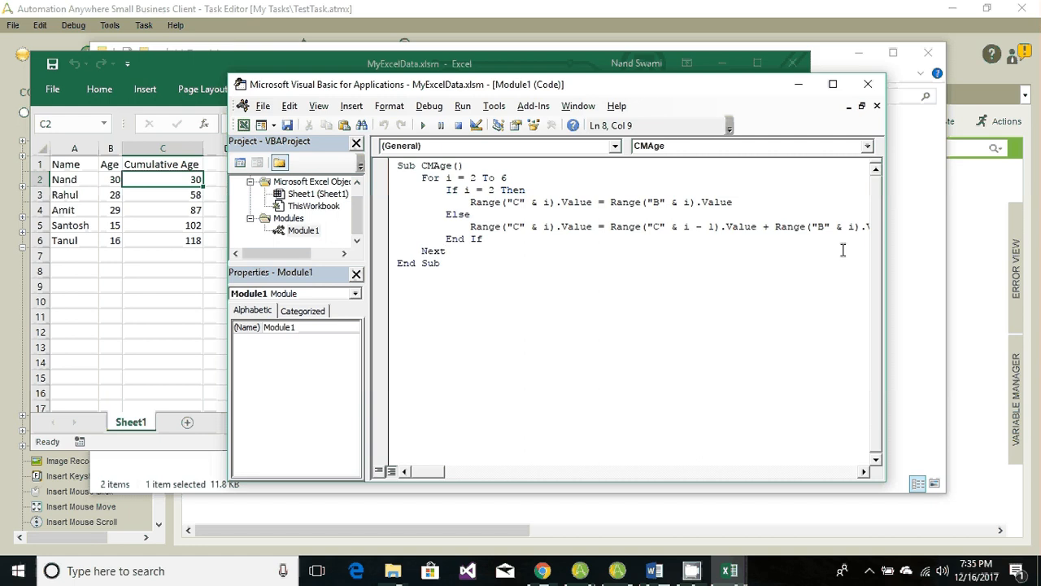
# Save the workbook, accepting the personal information warning, and close the Visual Basic editor
pyautogui.click(288, 125)
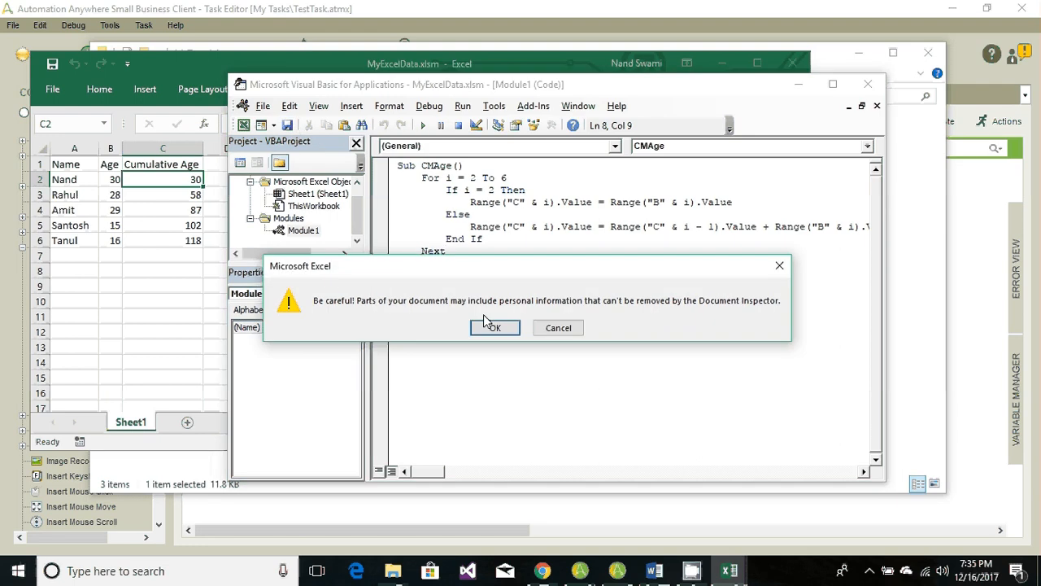
pyautogui.click(493, 328)
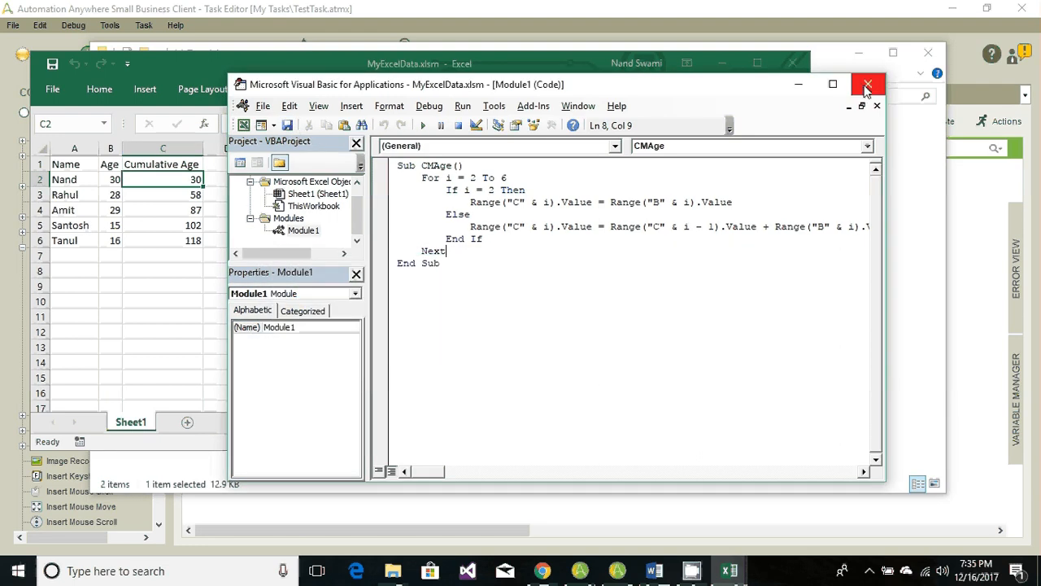
pyautogui.click(865, 85)
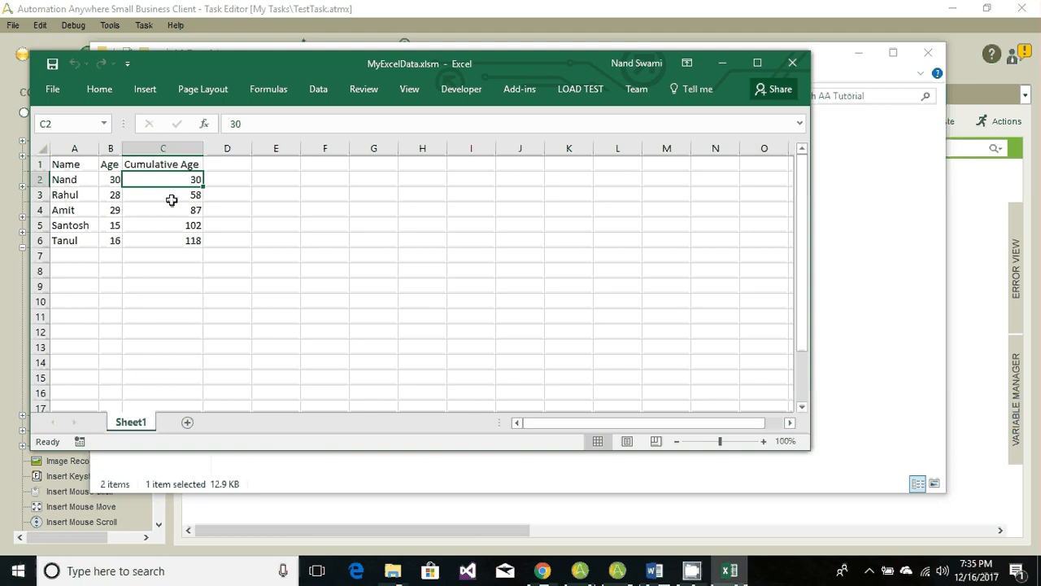
# Clear the Cumulative Age values in cells C2 to C6
pyautogui.hotkey('shift', 'Down')
pyautogui.hotkey('shift', 'Down')
pyautogui.hotkey('shift', 'Down')
pyautogui.hotkey('shift', 'Down')
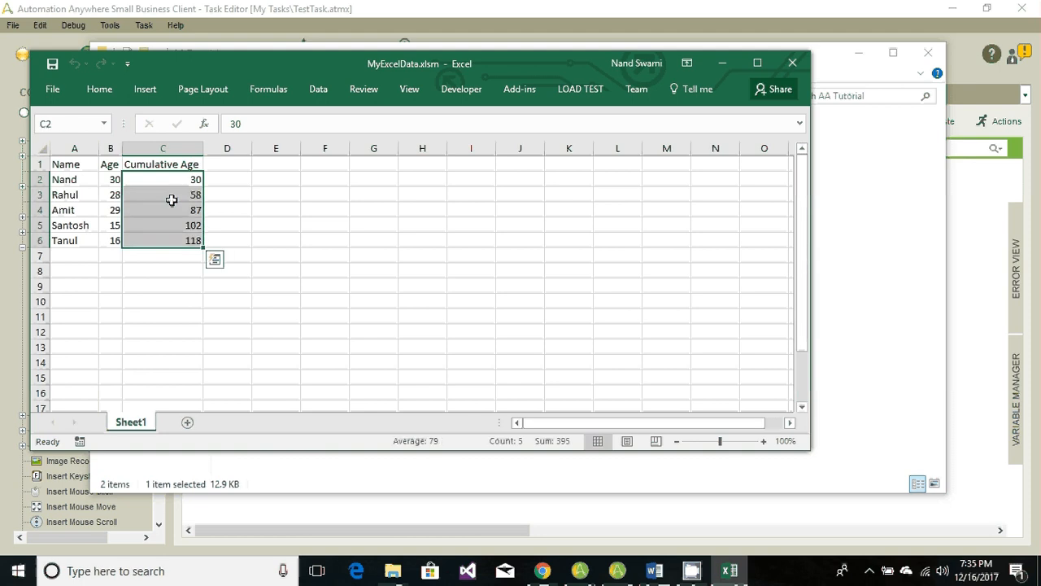
pyautogui.press('Delete')
pyautogui.press('Up')
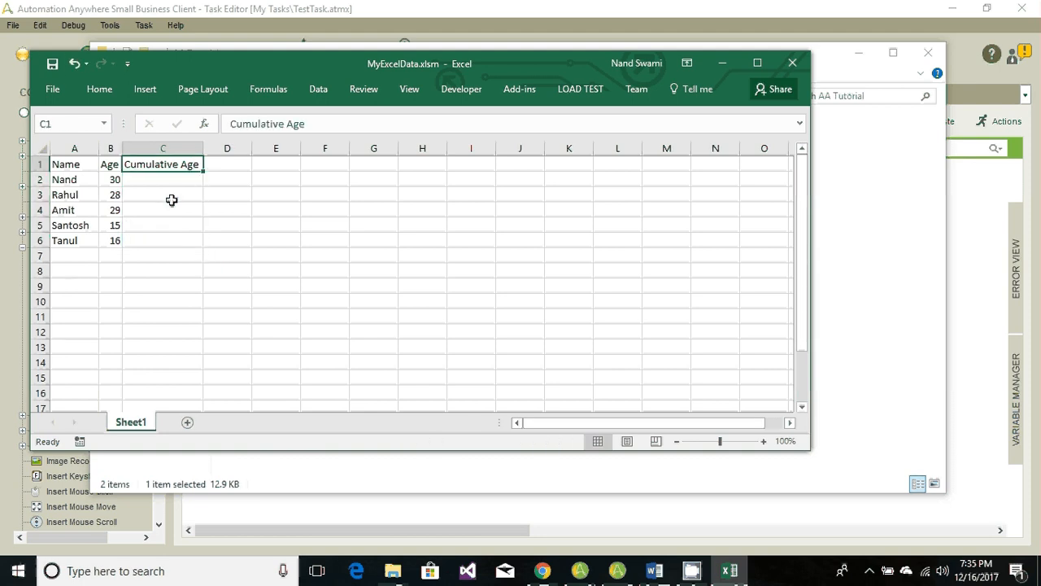
# Save and close MyExcelData.xlsm, and switch back to the Automation Anywhere Task Editor
pyautogui.click(52, 63)
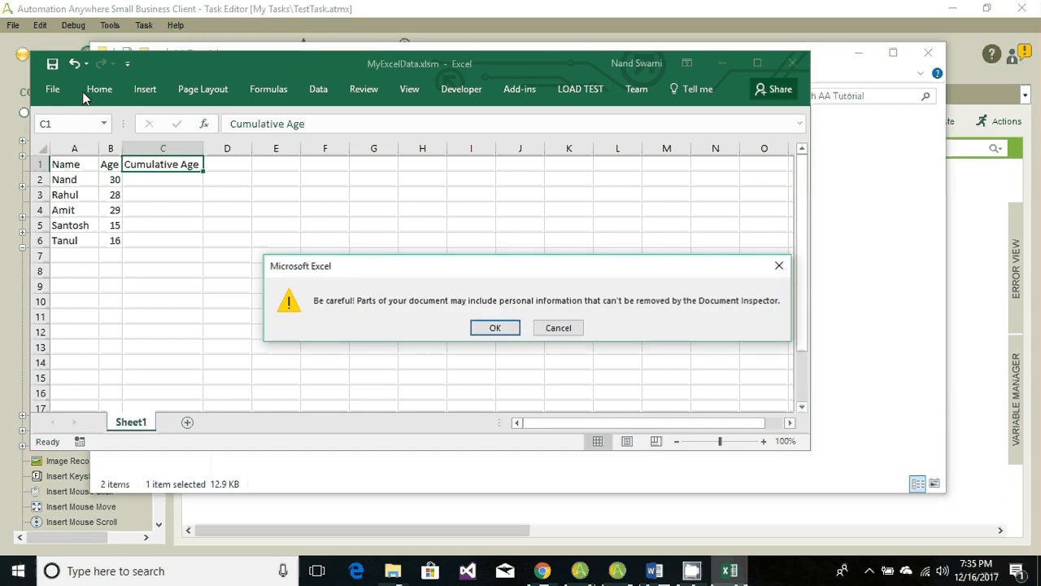
pyautogui.click(492, 329)
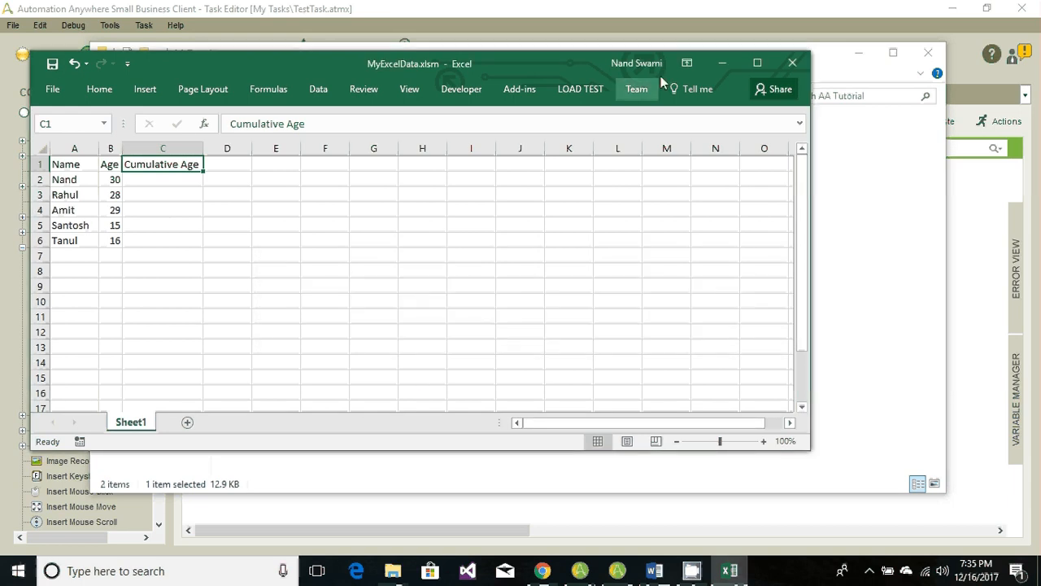
pyautogui.click(783, 66)
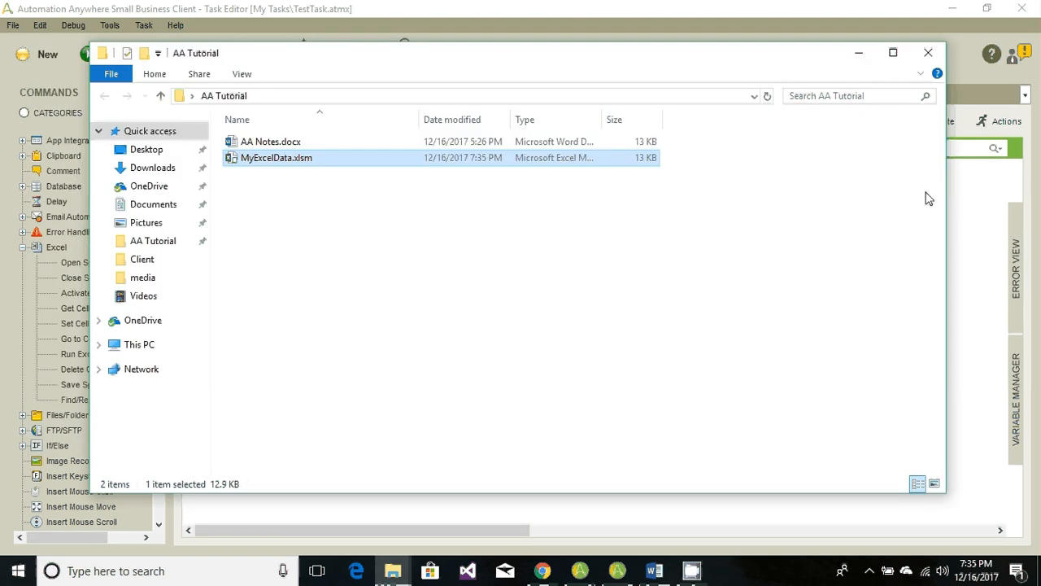
pyautogui.click(971, 223)
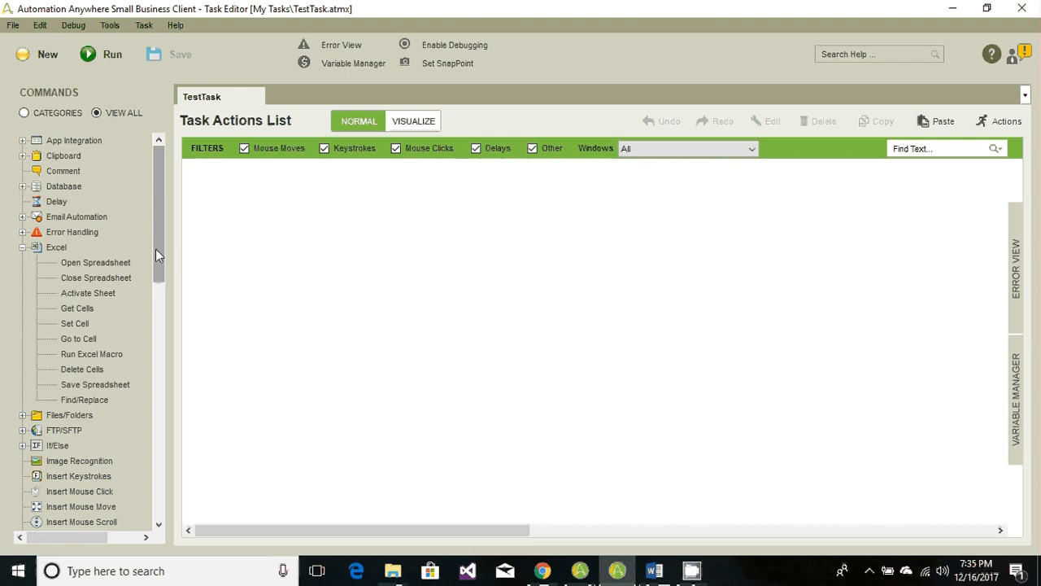
# Add an Open Spreadsheet action to TestTask that opens MyExcelData.xlsm from the AA Tutorial folder in session Default
pyautogui.click(118, 264)
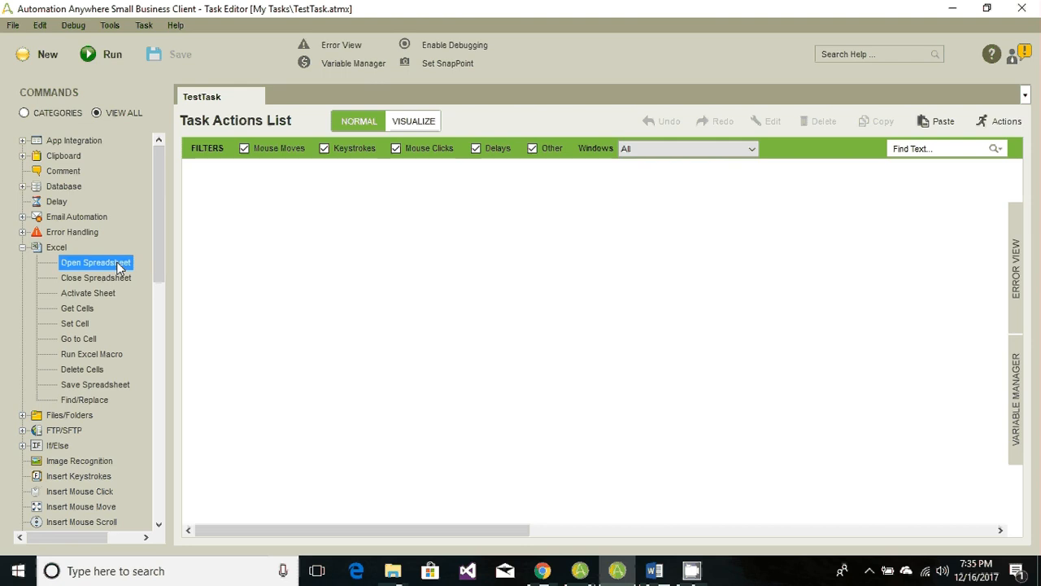
pyautogui.moveTo(118, 265); pyautogui.dragTo(255, 180)
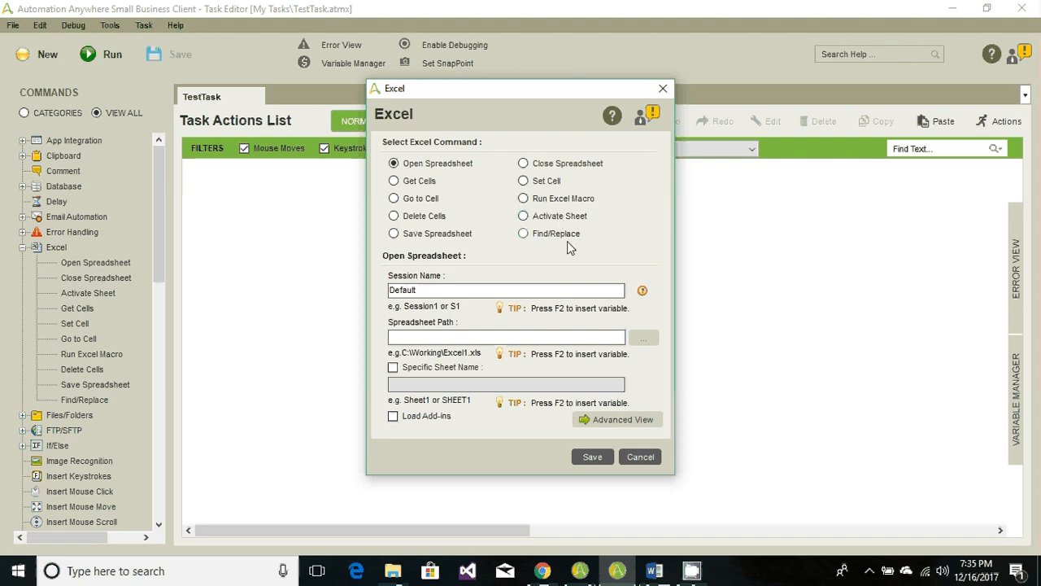
pyautogui.click(452, 291)
pyautogui.click(643, 337)
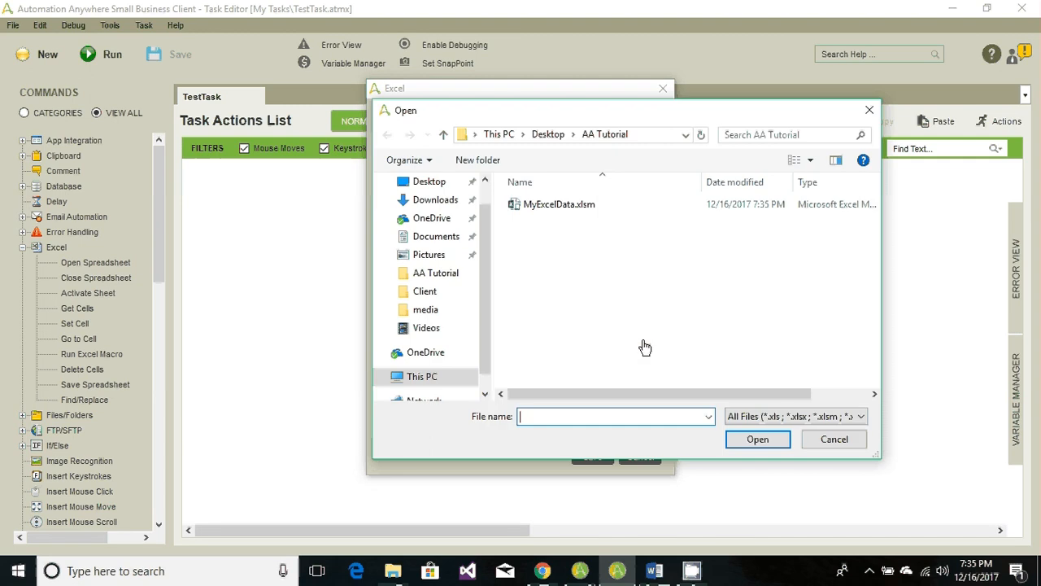
pyautogui.doubleClick(558, 205)
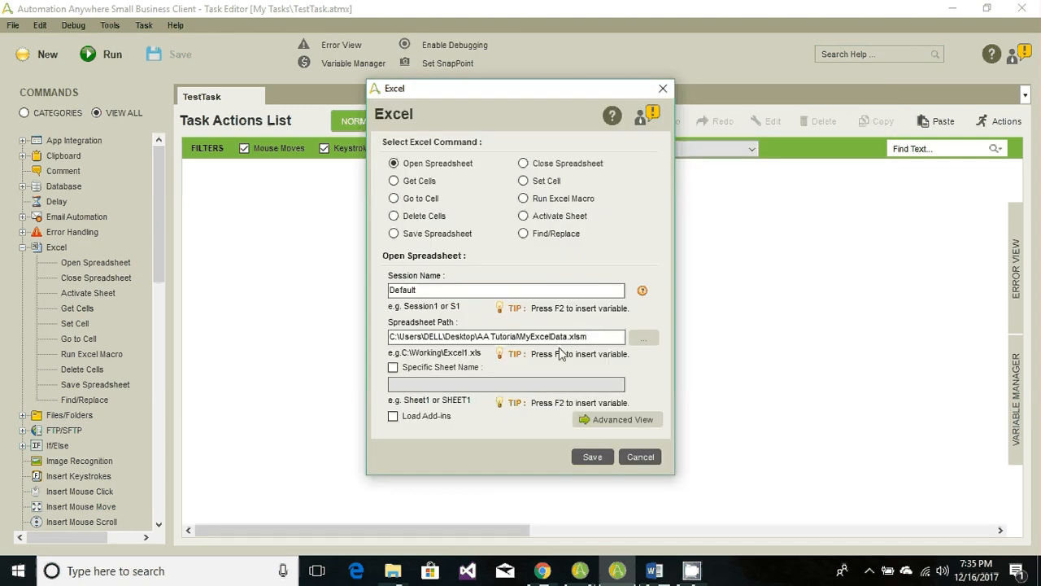
pyautogui.click(592, 457)
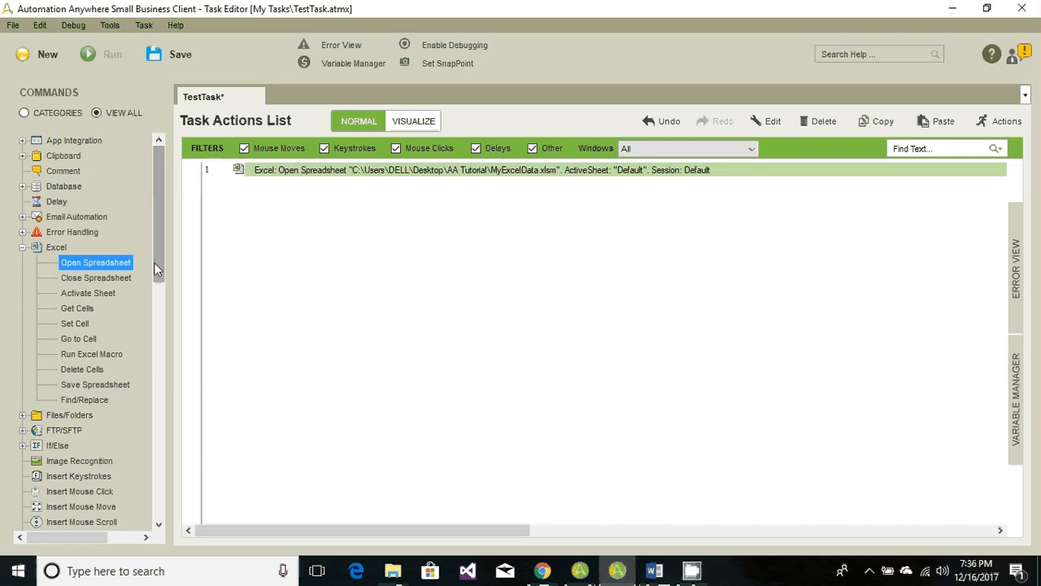
# Add a Run Excel Macro action for the macro CMAge in session Default, and save the task
pyautogui.click(107, 356)
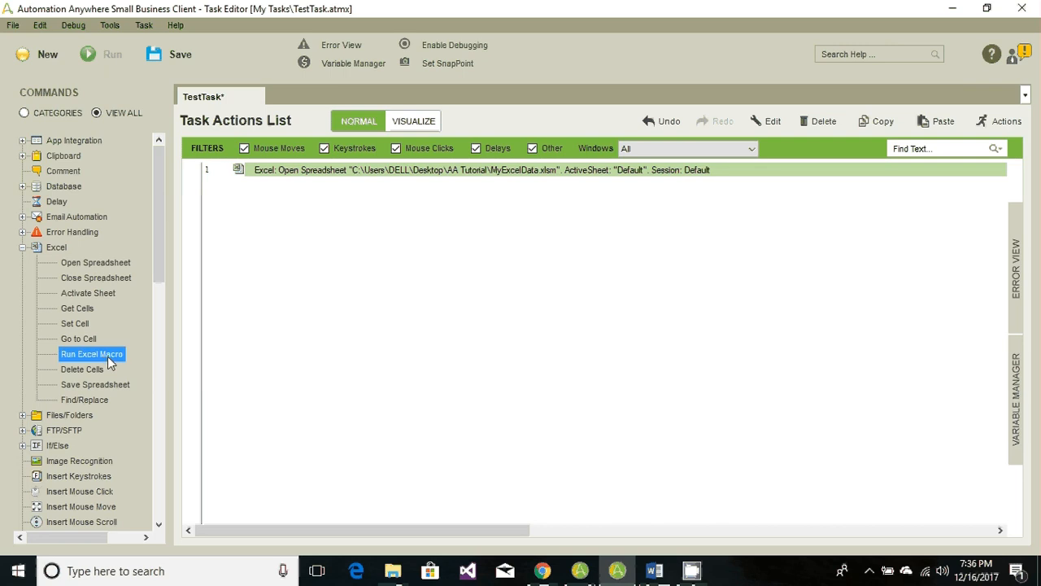
pyautogui.moveTo(105, 359); pyautogui.dragTo(267, 243)
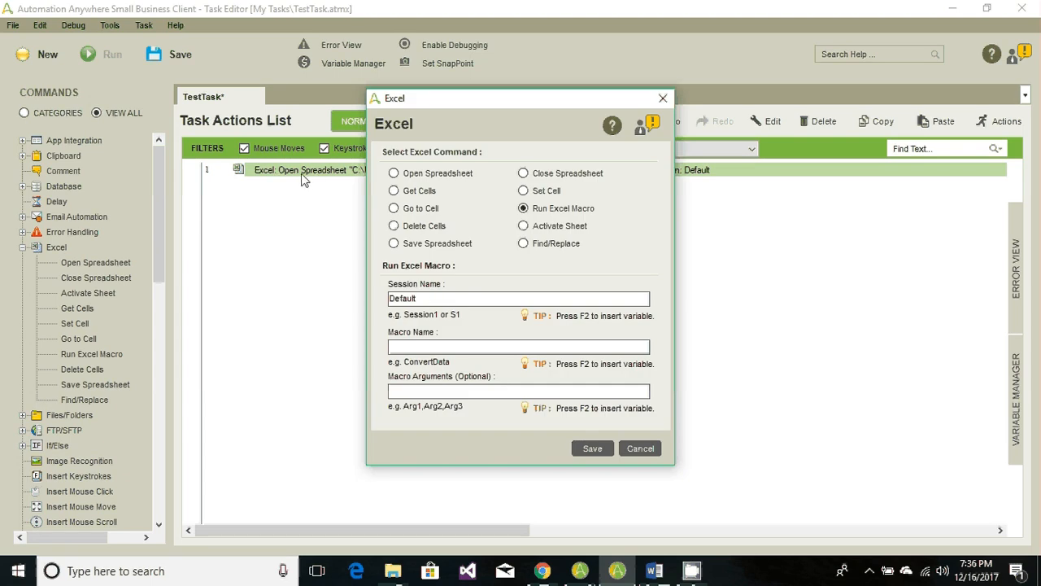
pyautogui.click(468, 348)
pyautogui.write('CMAge')
pyautogui.click(592, 449)
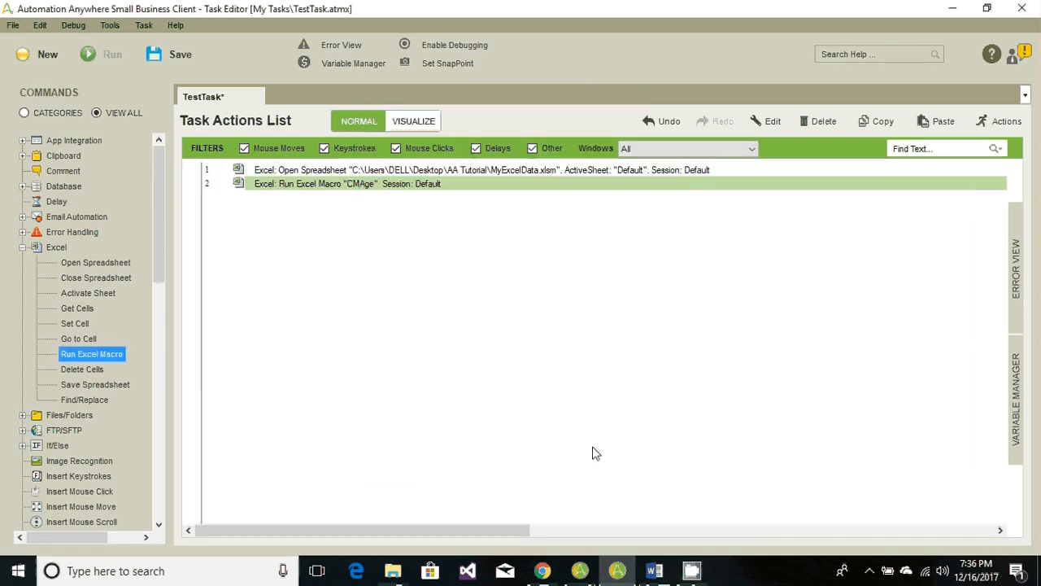
pyautogui.click(182, 61)
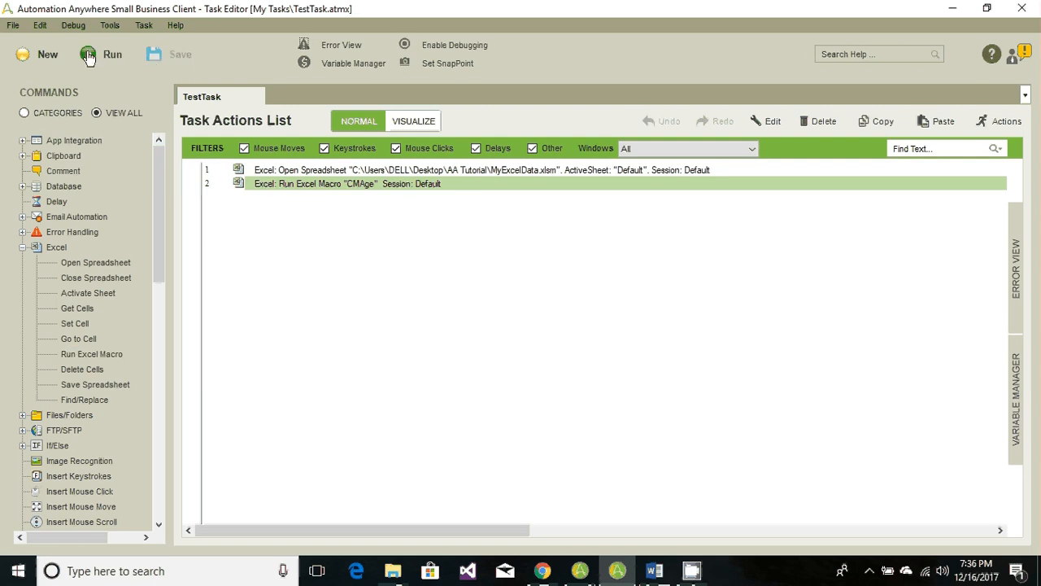
# Run TestTask to open MyExcelData.xlsm and execute the CMAge macro
pyautogui.click(88, 57)
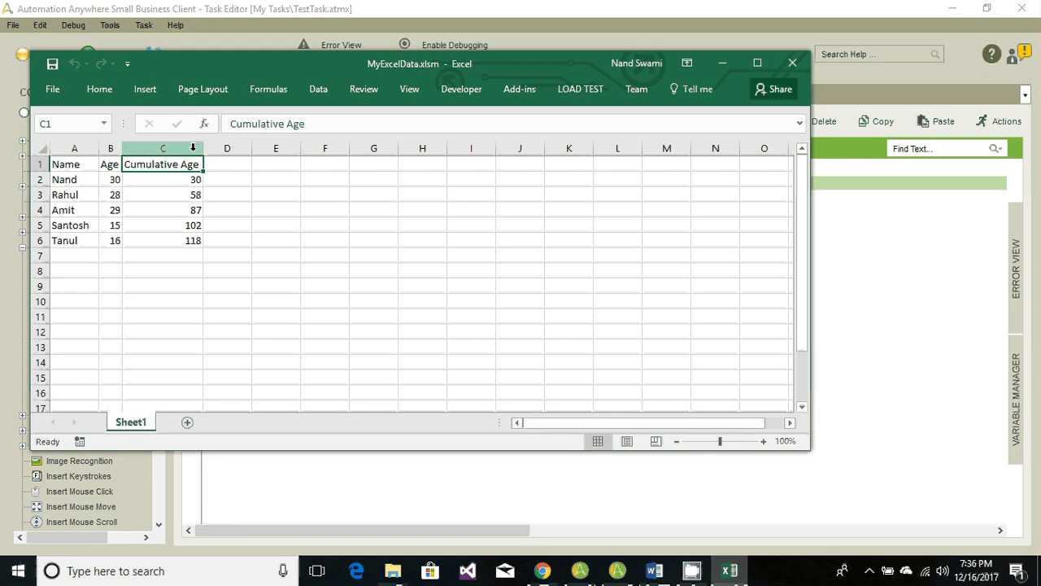
# Clear the Cumulative Age values in cells C2 to C6 and save MyExcelData.xlsm
pyautogui.click(193, 184)
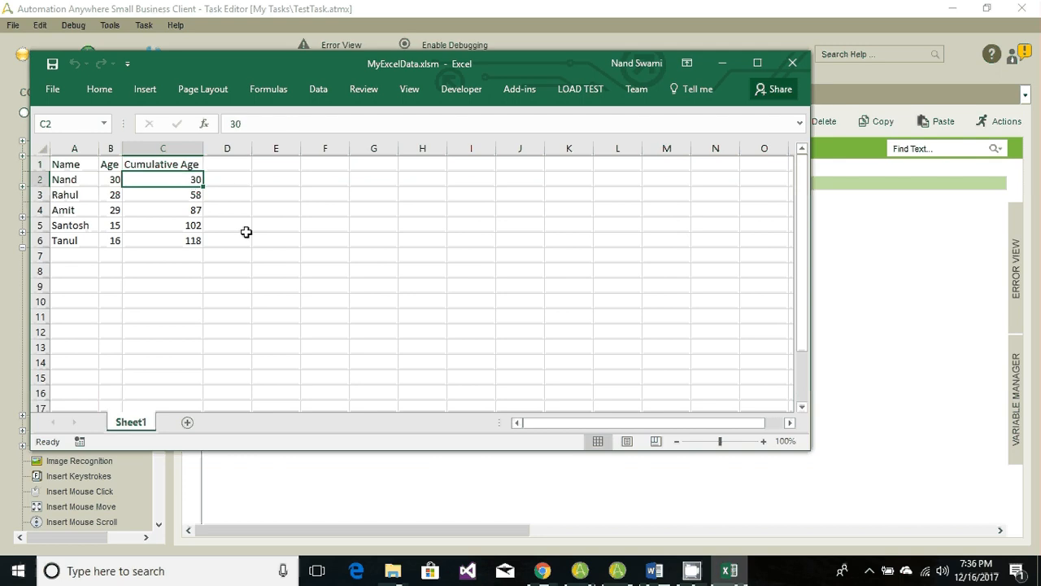
pyautogui.hotkey('shift', 'Down')
pyautogui.hotkey('shift', 'Down')
pyautogui.hotkey('shift', 'Down')
pyautogui.hotkey('shift', 'Down')
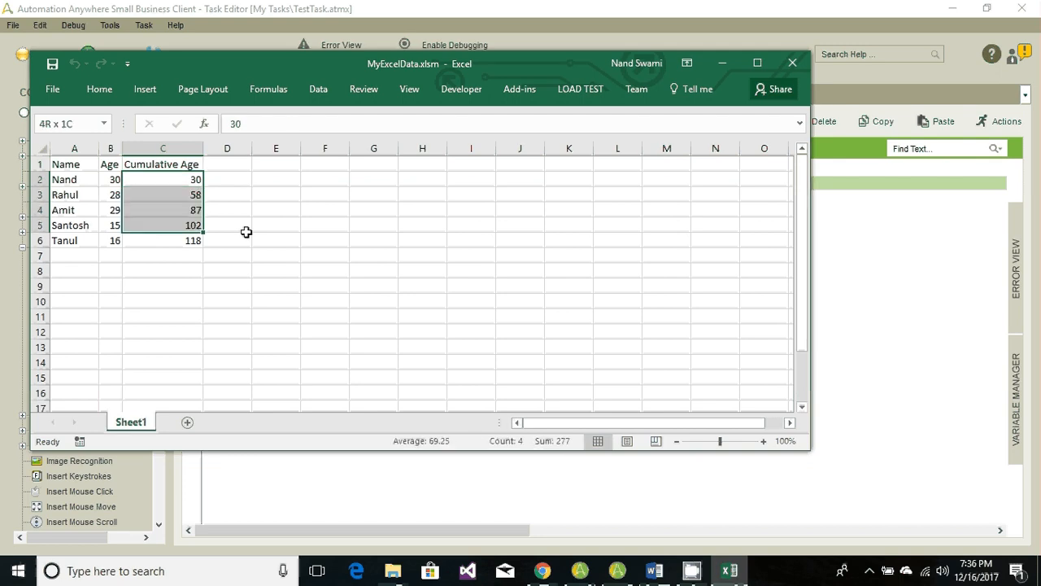
pyautogui.press('Delete')
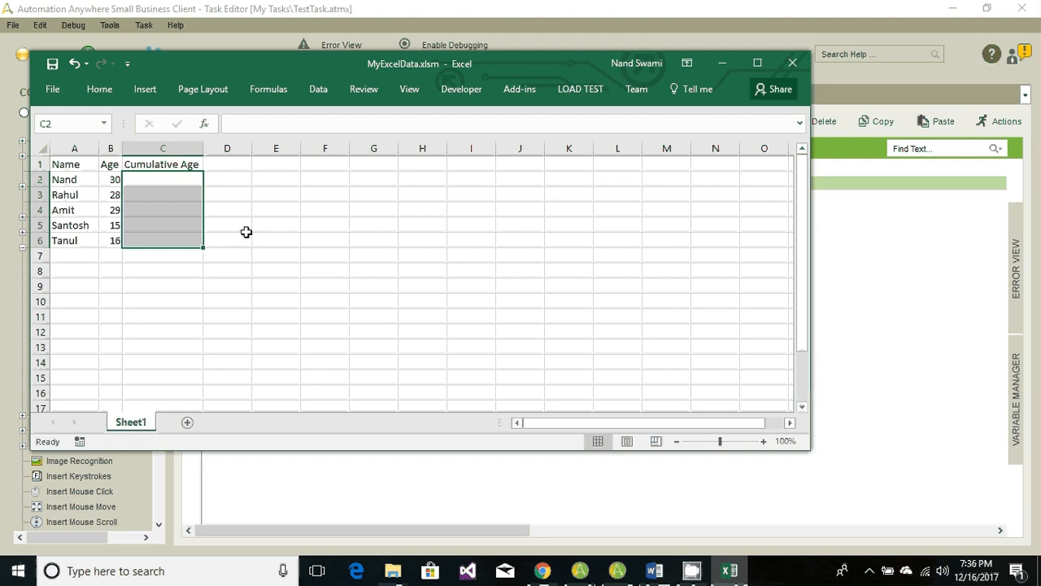
pyautogui.press('Up')
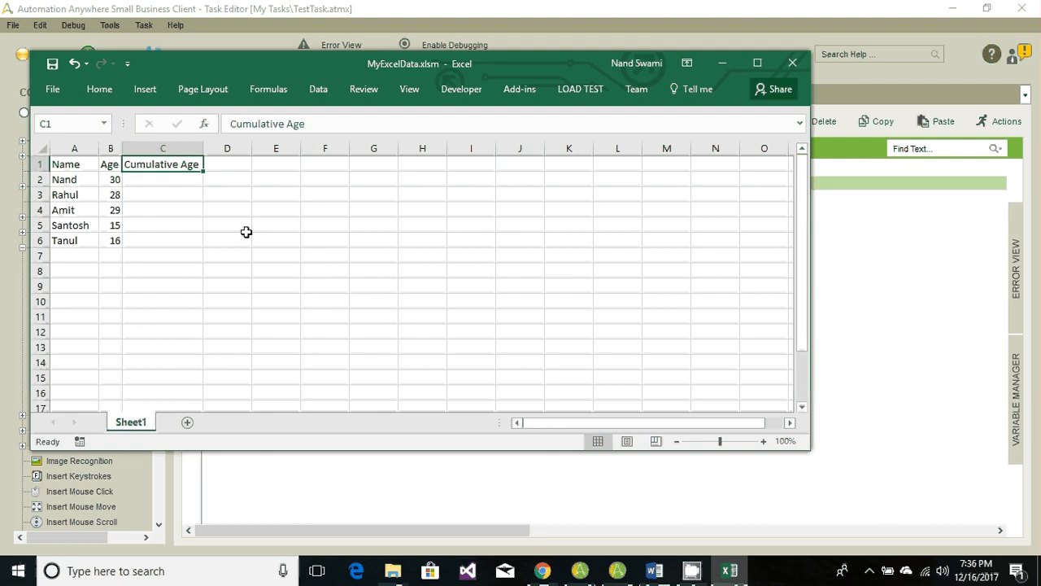
pyautogui.hotkey('ctrl', 's')
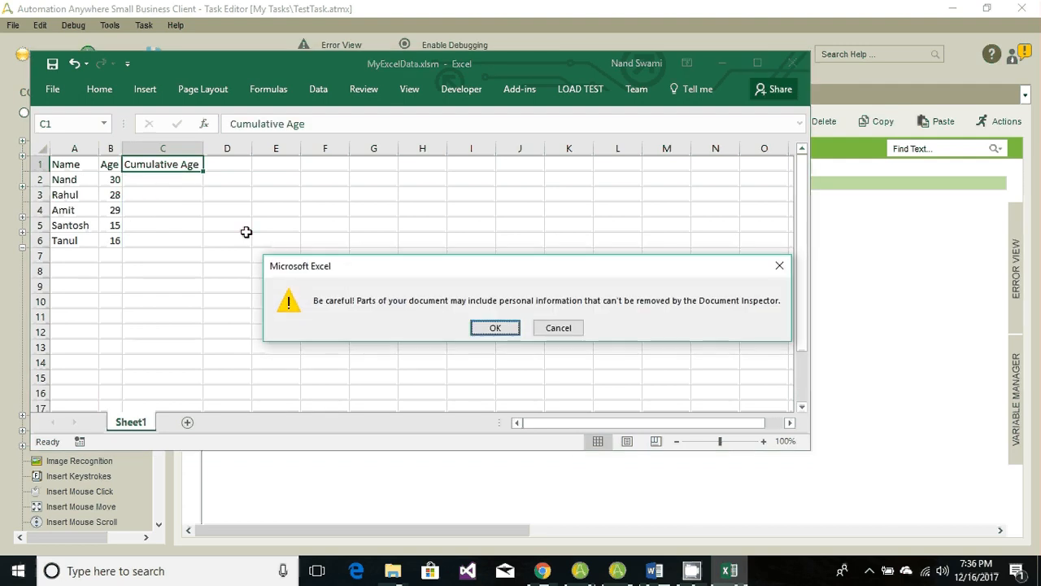
pyautogui.click(477, 328)
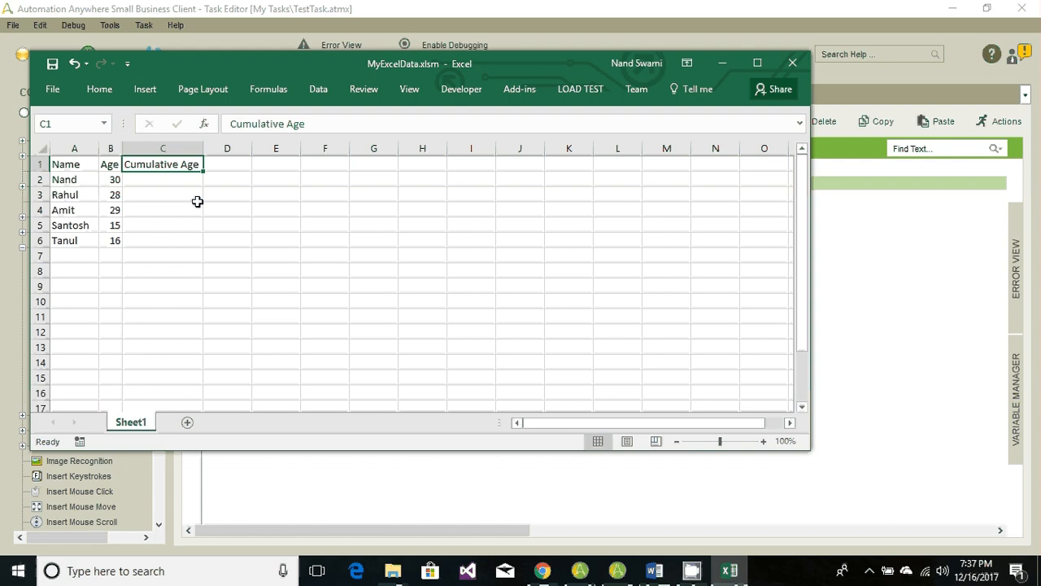
# Open the workbook's Visual Basic code and add the parameter ByVal myMsg As String to the CMAge macro
pyautogui.click(461, 91)
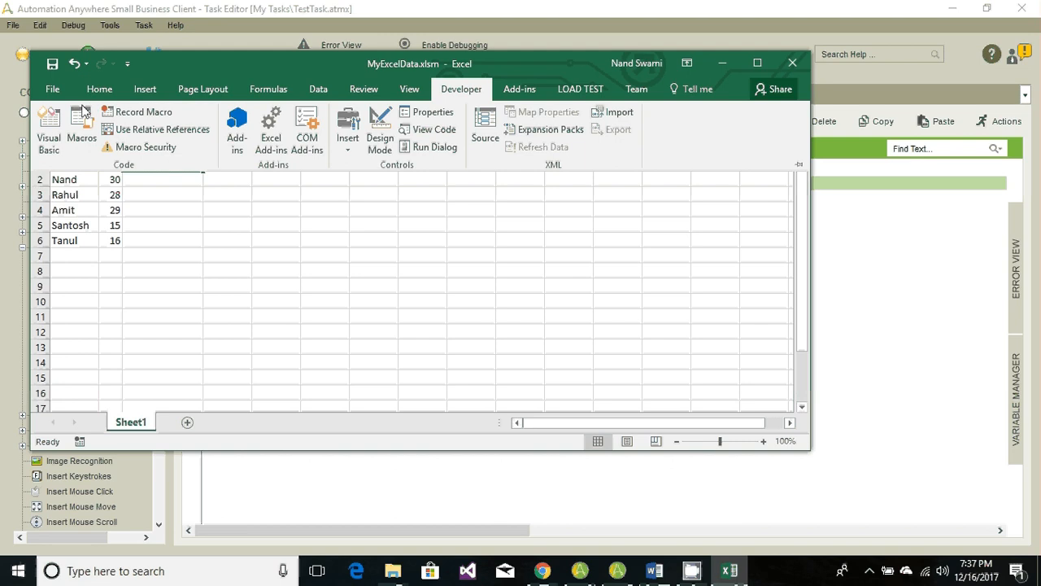
pyautogui.click(44, 122)
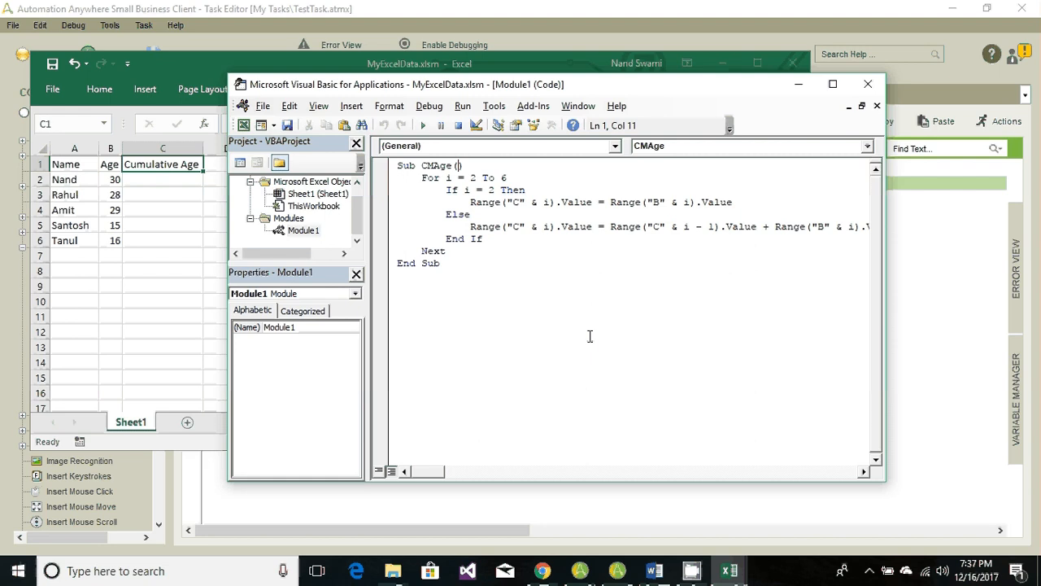
pyautogui.write('ByVal myMsg as str')
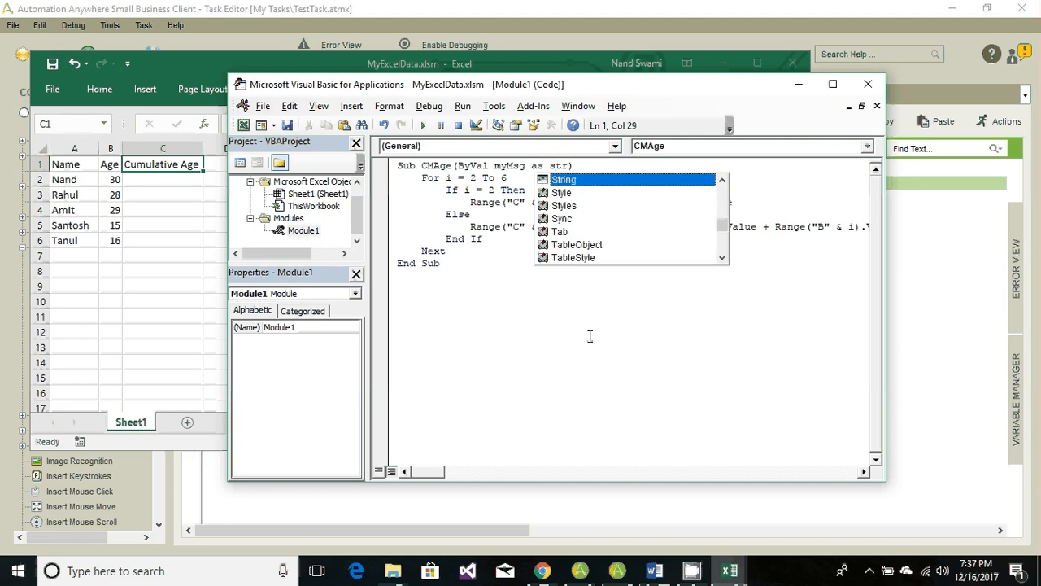
pyautogui.press('Tab')
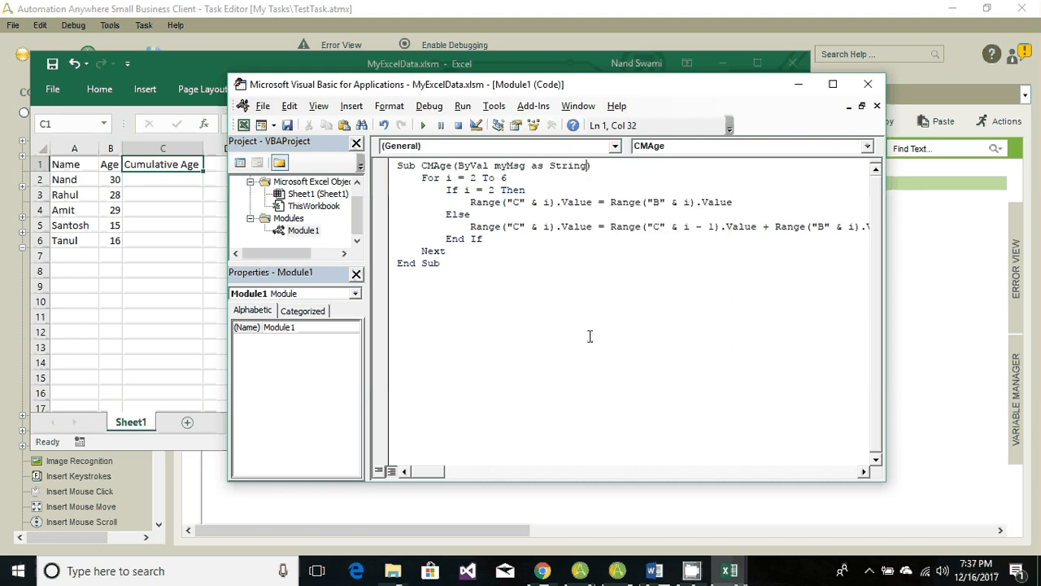
# Add the line MsgBox myMsg after the For loop, before End Sub, in the CMAge macro
pyautogui.press('Left')
pyautogui.press('Left')
pyautogui.press('Left')
pyautogui.press('Down')
pyautogui.press('Down')
pyautogui.press('Down')
pyautogui.press('Down')
pyautogui.press('Down')
pyautogui.press('Down')
pyautogui.press('Down')
pyautogui.press('Return')
pyautogui.press('Return')
pyautogui.press('Up')
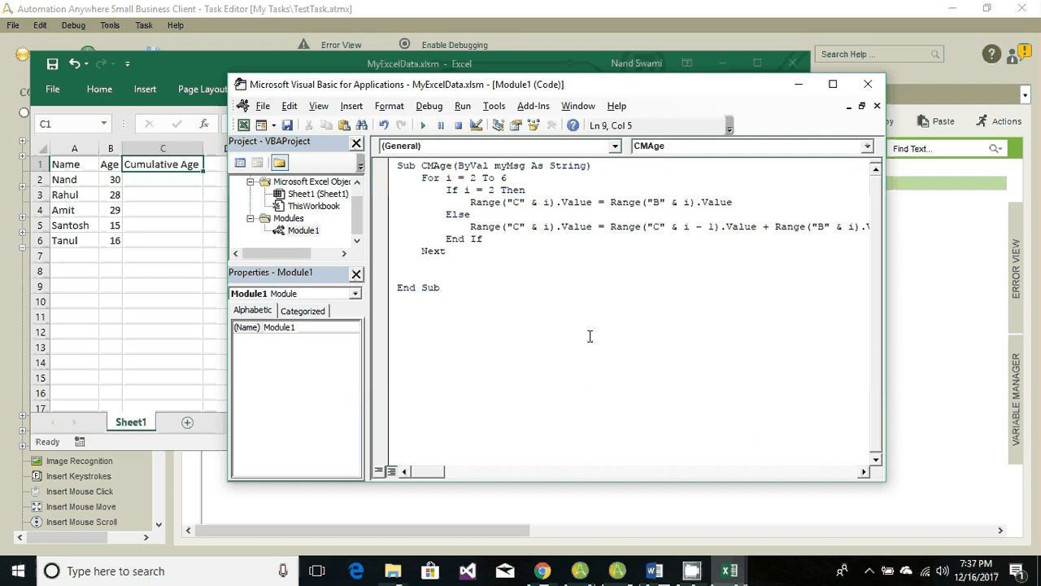
pyautogui.press('Return')
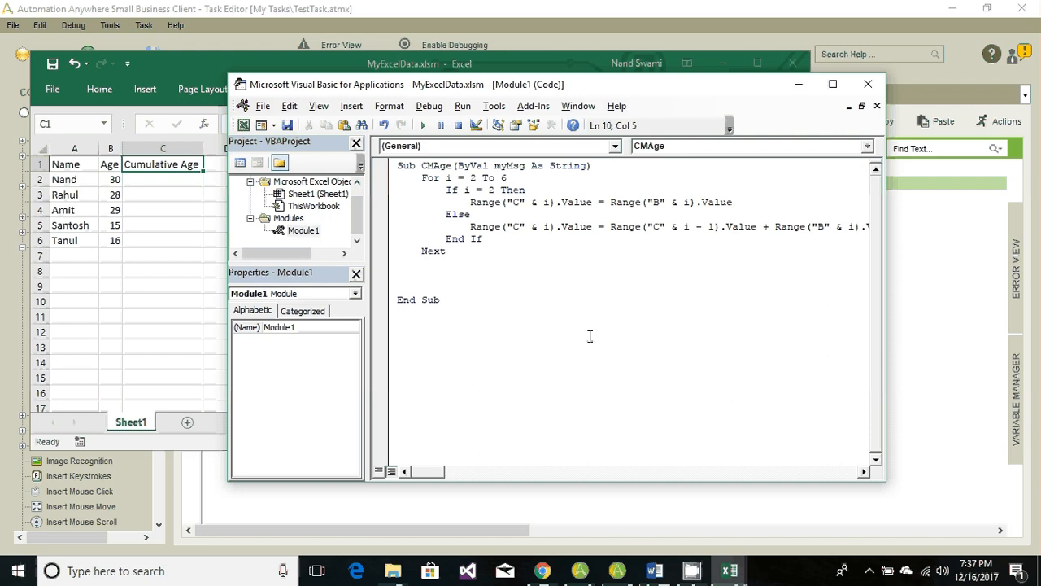
pyautogui.write('MsgBox')
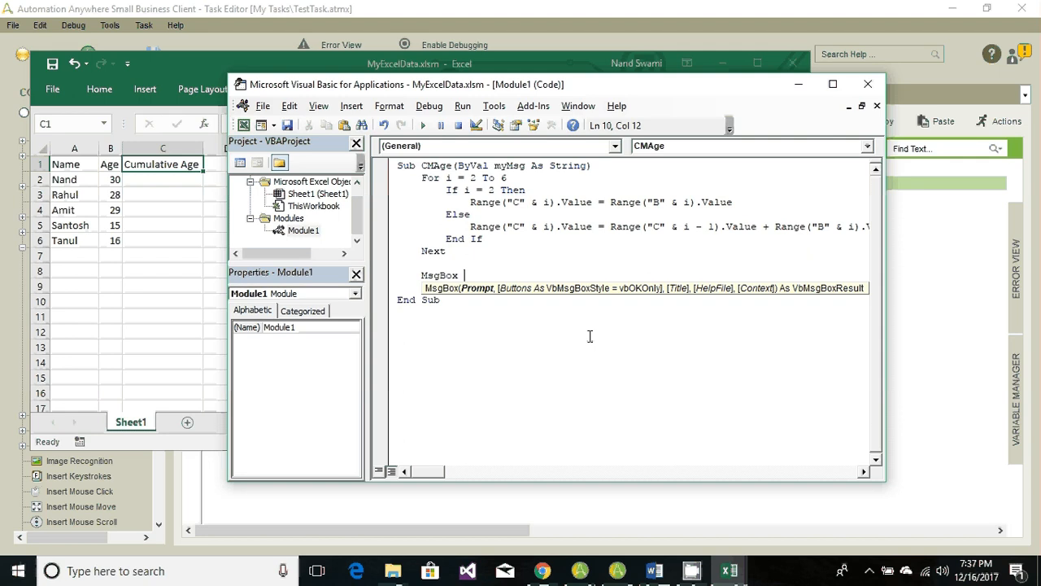
pyautogui.write(' myMsg')
pyautogui.press('Up')
pyautogui.press('Up')
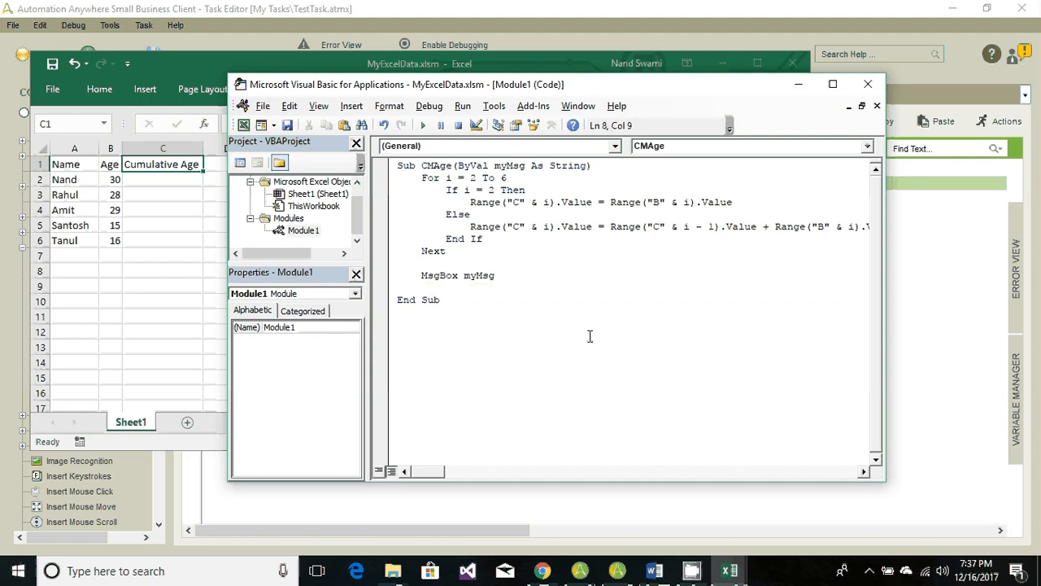
# Save the macro changes, and close the Visual Basic editor and MyExcelData.xlsm
pyautogui.hotkey('ctrl', 's')
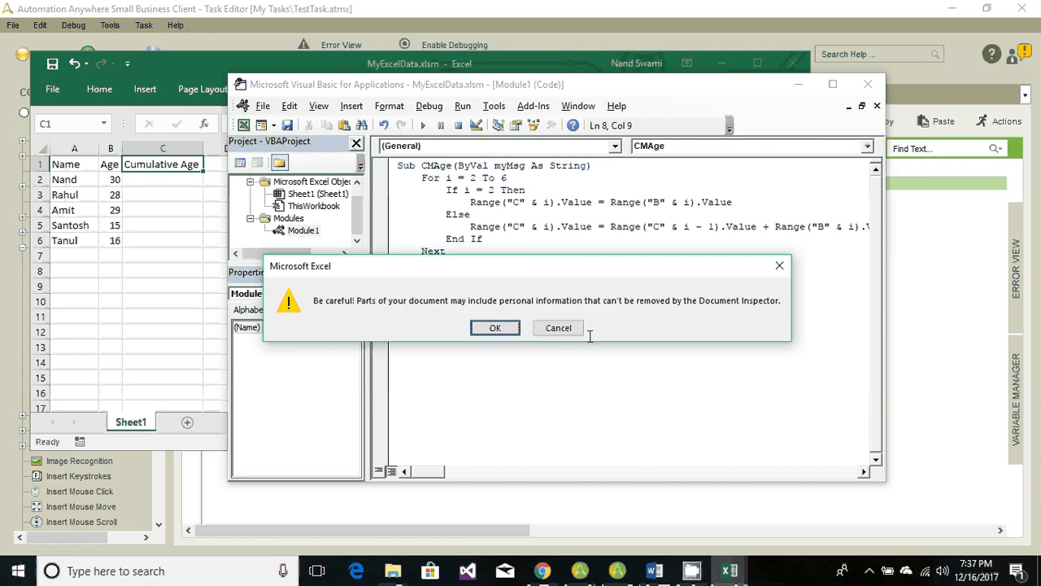
pyautogui.click(496, 328)
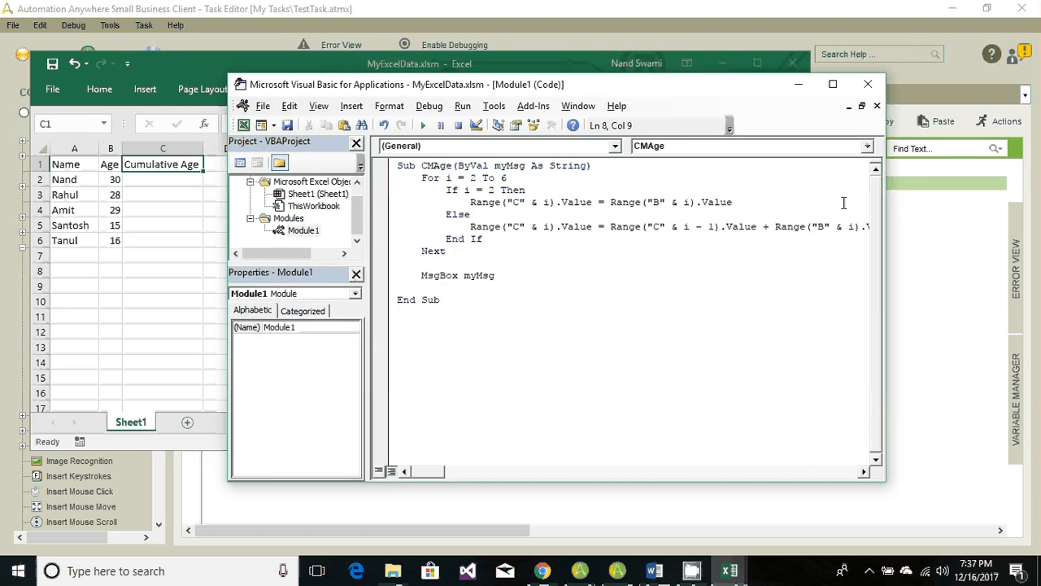
pyautogui.click(289, 125)
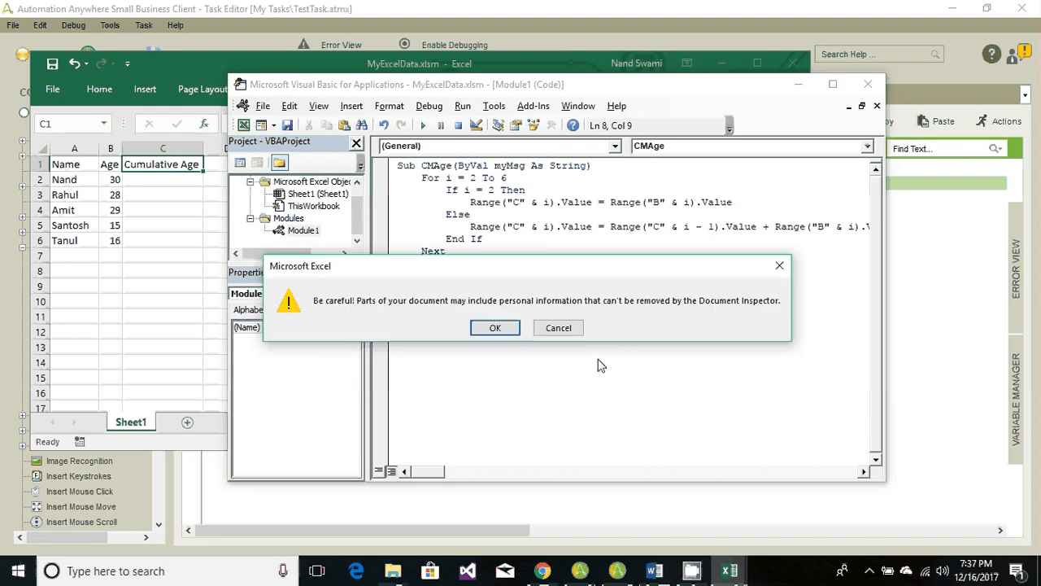
pyautogui.click(502, 328)
pyautogui.click(867, 84)
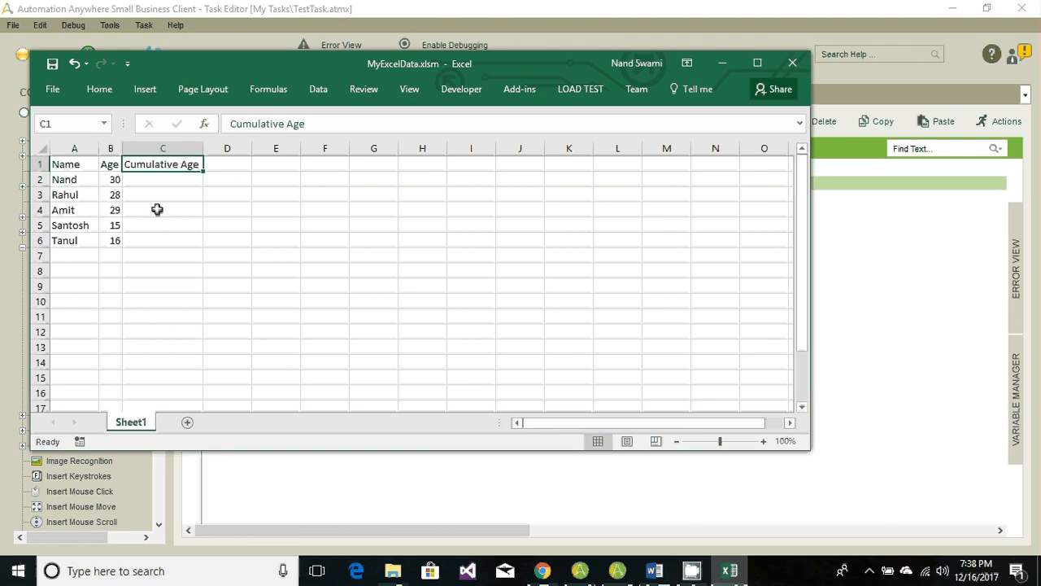
pyautogui.click(792, 63)
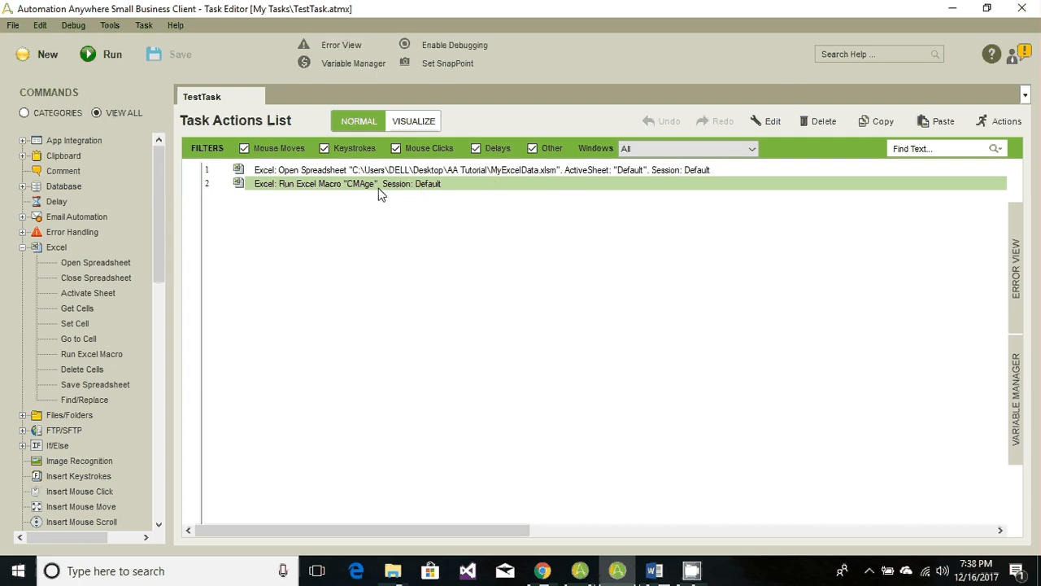
# Set the Run Excel Macro action's macro arguments to "Yes I'm Macro and I'm Done Running", and save the action and TestTask
pyautogui.doubleClick(378, 185)
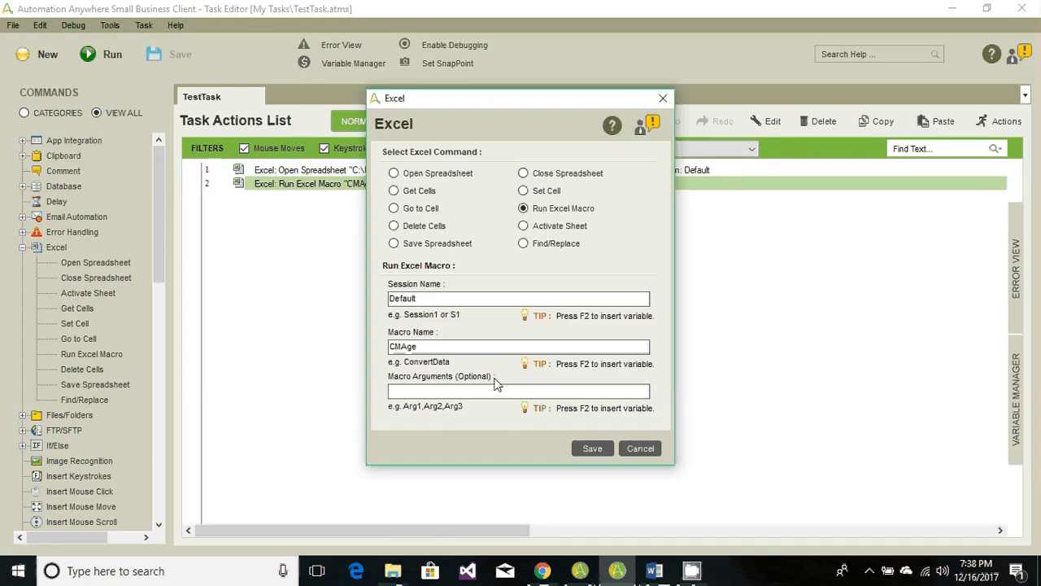
pyautogui.click(442, 389)
pyautogui.write('Yes')
pyautogui.write("I'm Macro and")
pyautogui.write("I'm Done ")
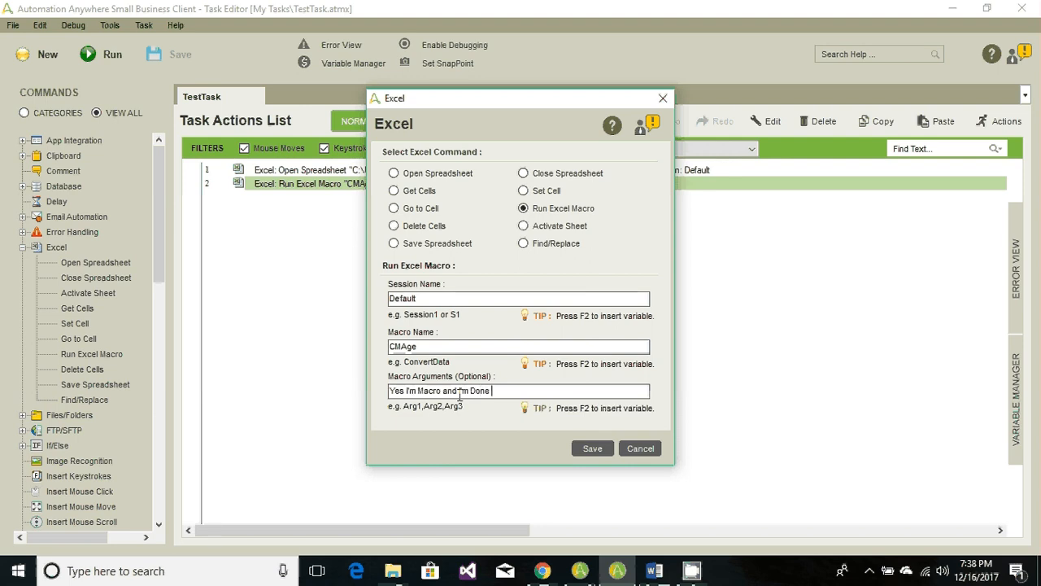
pyautogui.write('Running')
pyautogui.click(592, 450)
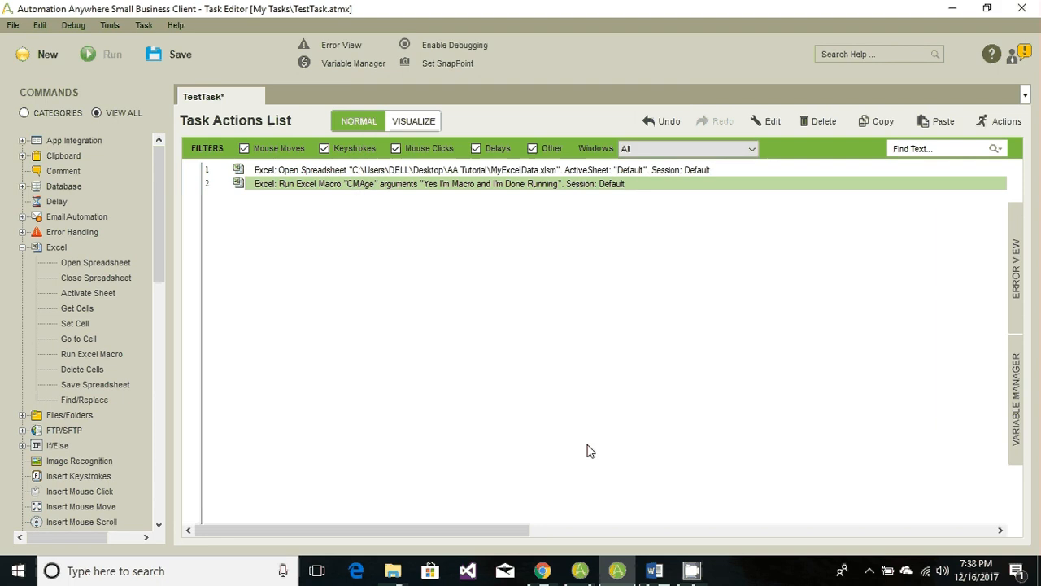
pyautogui.click(171, 55)
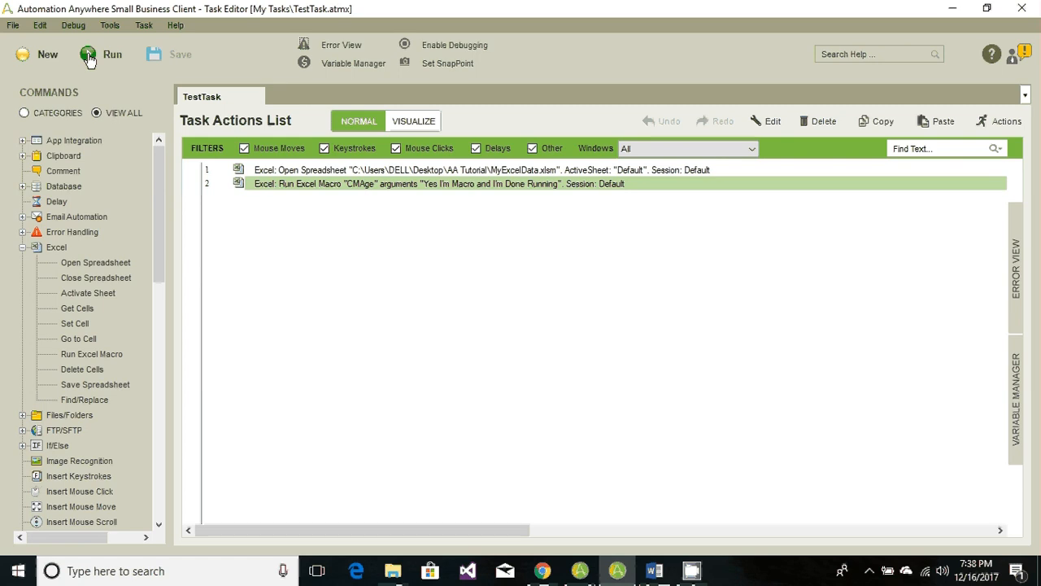
# Run TestTask and dismiss the macro's message box, then save and close MyExcelData.xlsm
pyautogui.click(90, 55)
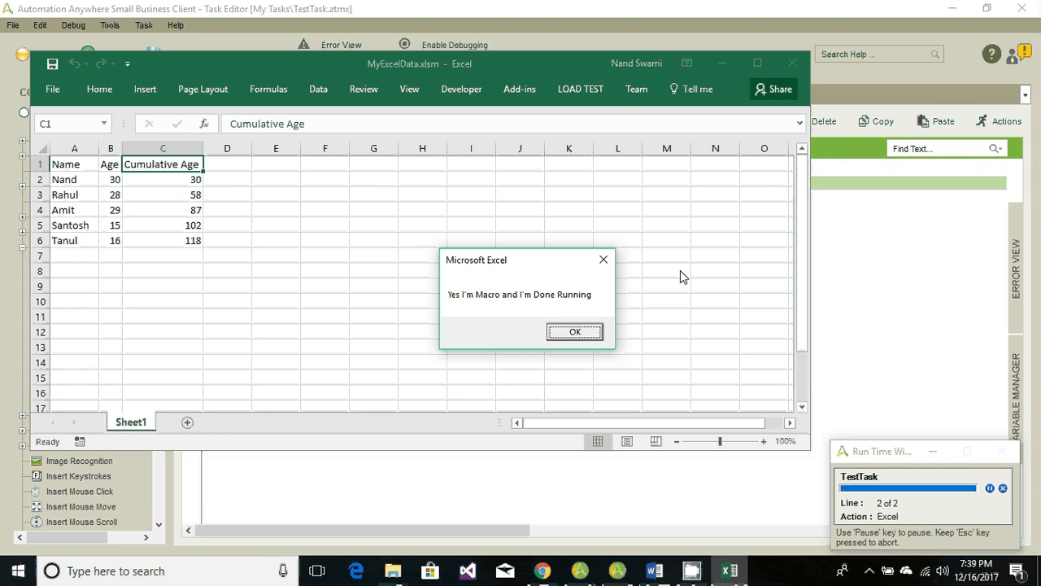
pyautogui.click(574, 334)
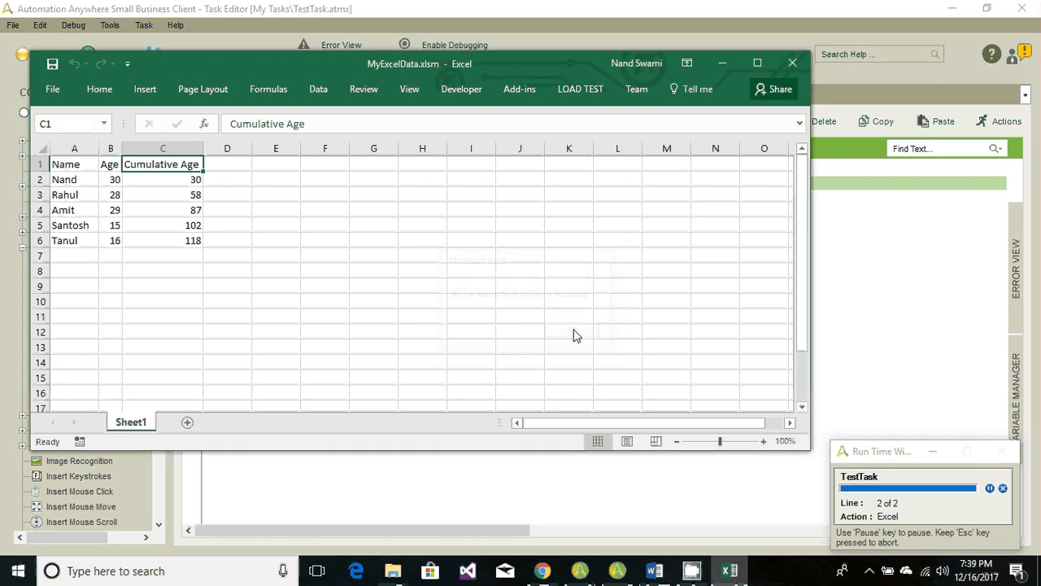
pyautogui.click(801, 62)
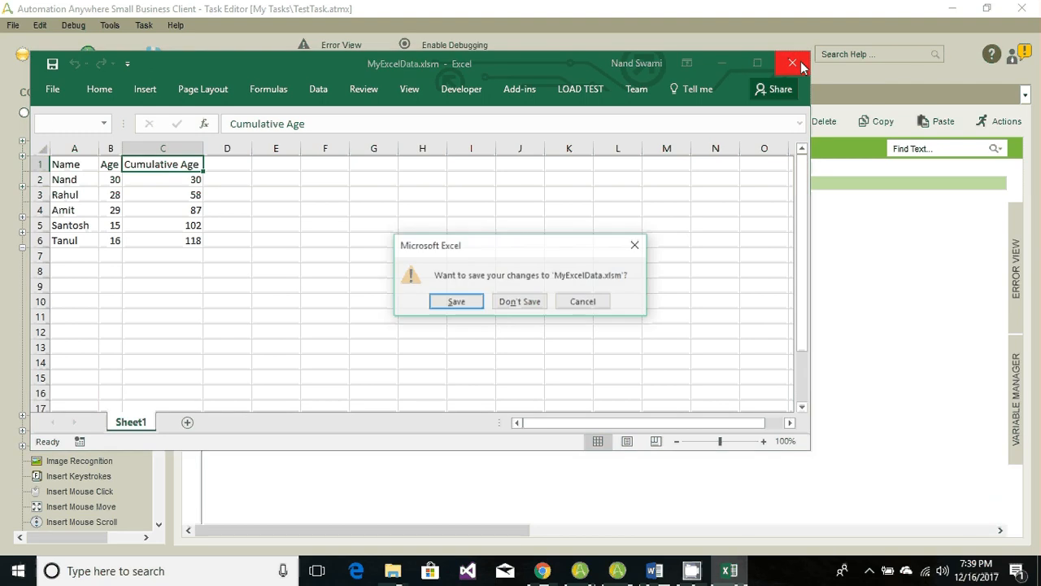
pyautogui.click(456, 302)
pyautogui.click(482, 325)
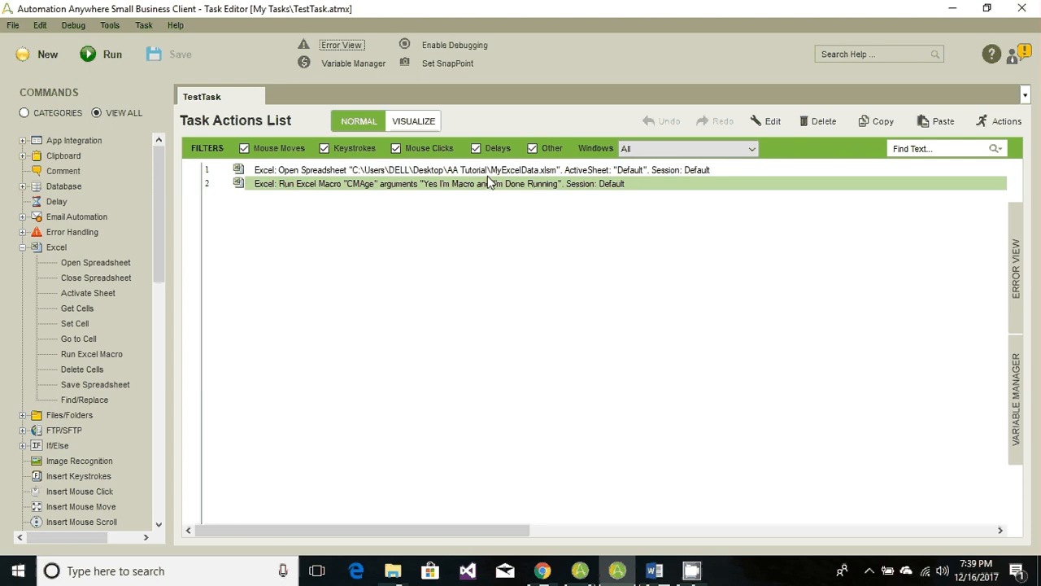
# Open the Run Excel Macro action in TestTask and review its session name, macro name and macro arguments
pyautogui.click(446, 170)
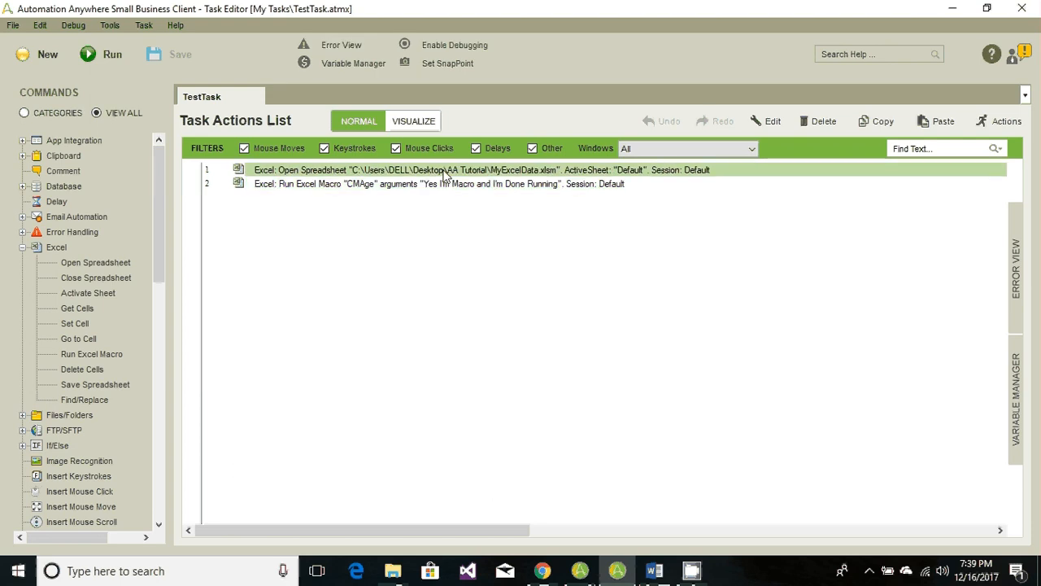
pyautogui.click(350, 184)
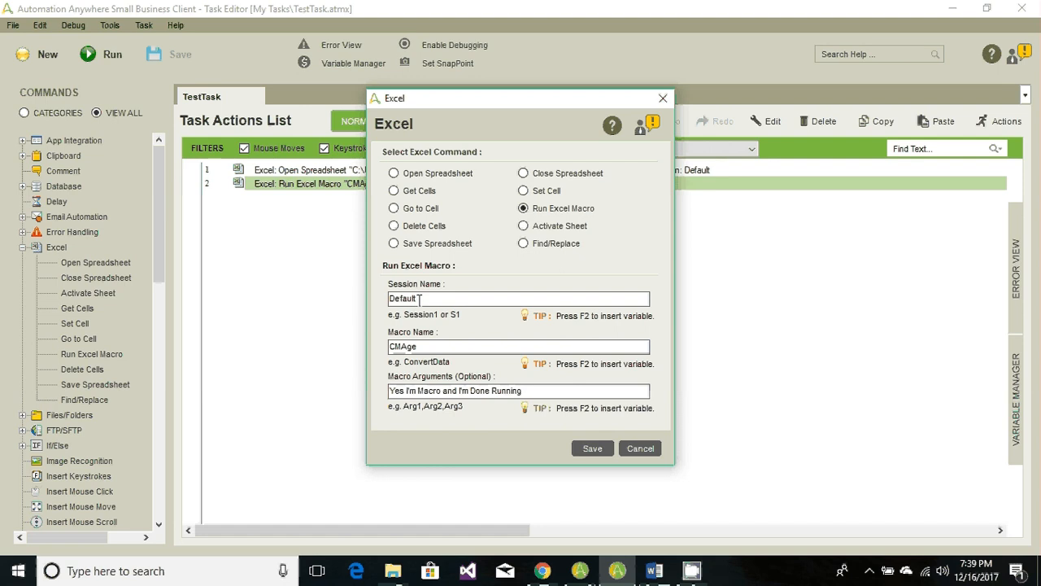
pyautogui.moveTo(435, 349); pyautogui.dragTo(389, 347)
pyautogui.moveTo(541, 393); pyautogui.dragTo(390, 383)
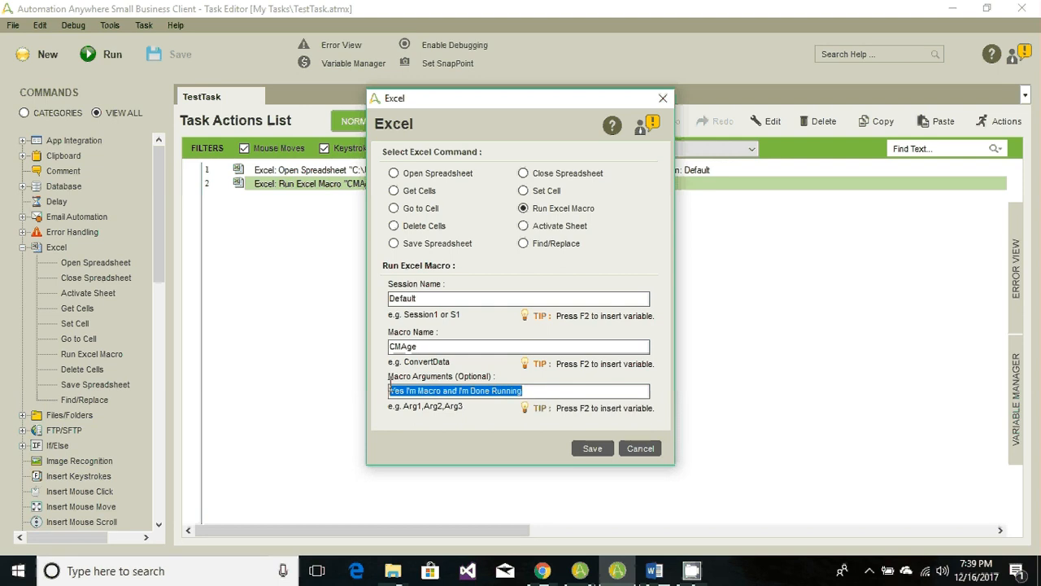